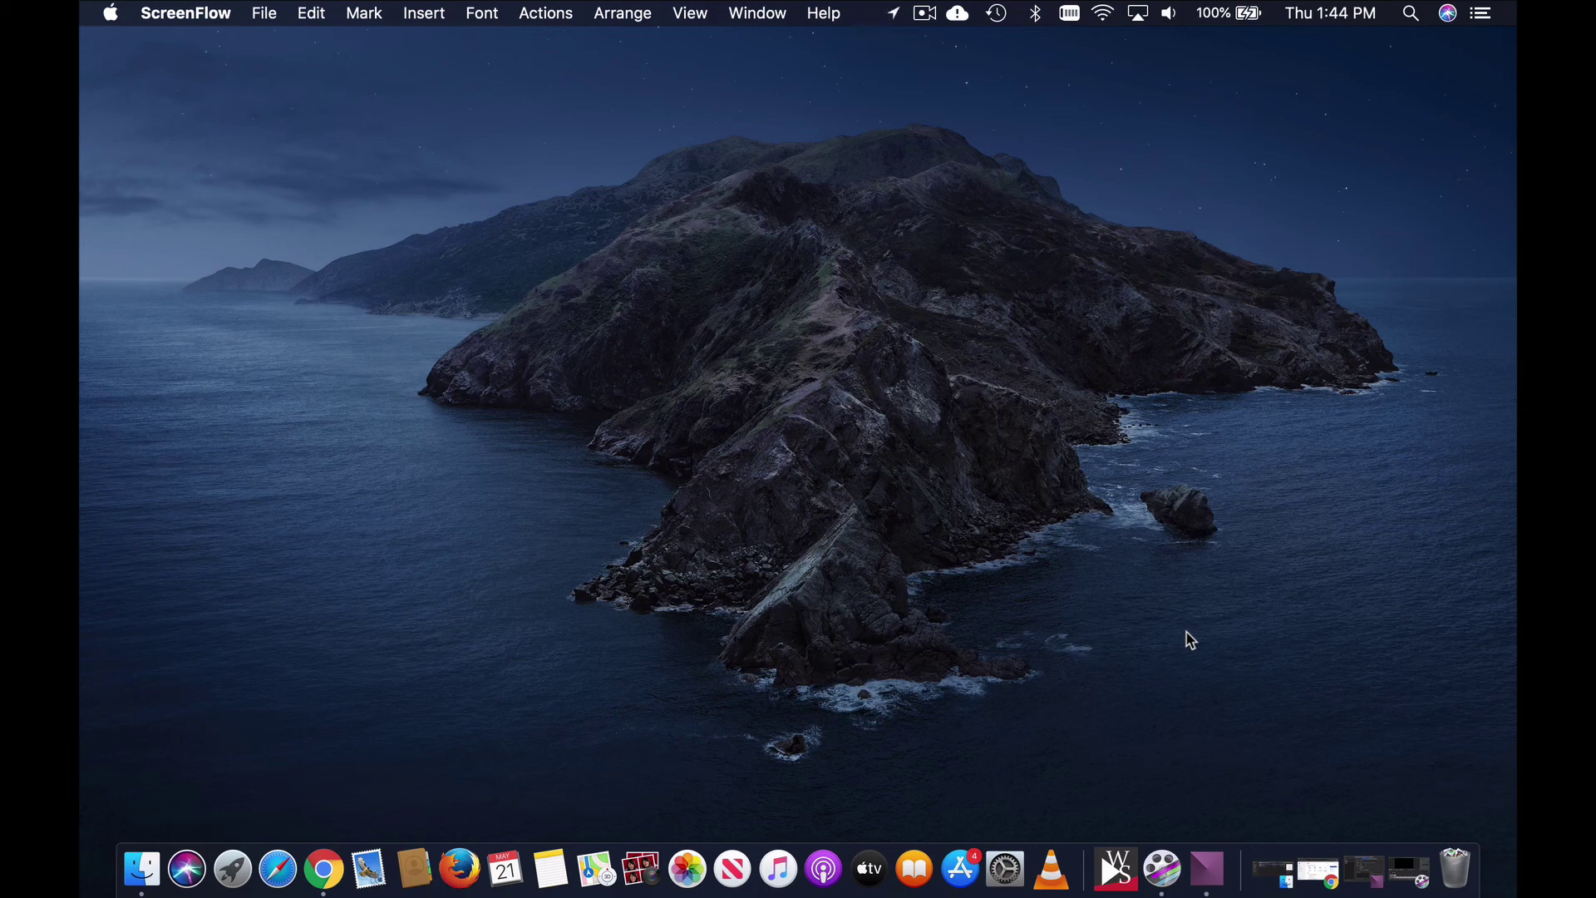
# Switch to Product File Creator and add 010 from the Power Status event's example response as a variable substring assigned to PowerStat.
pyautogui.click(1374, 872)
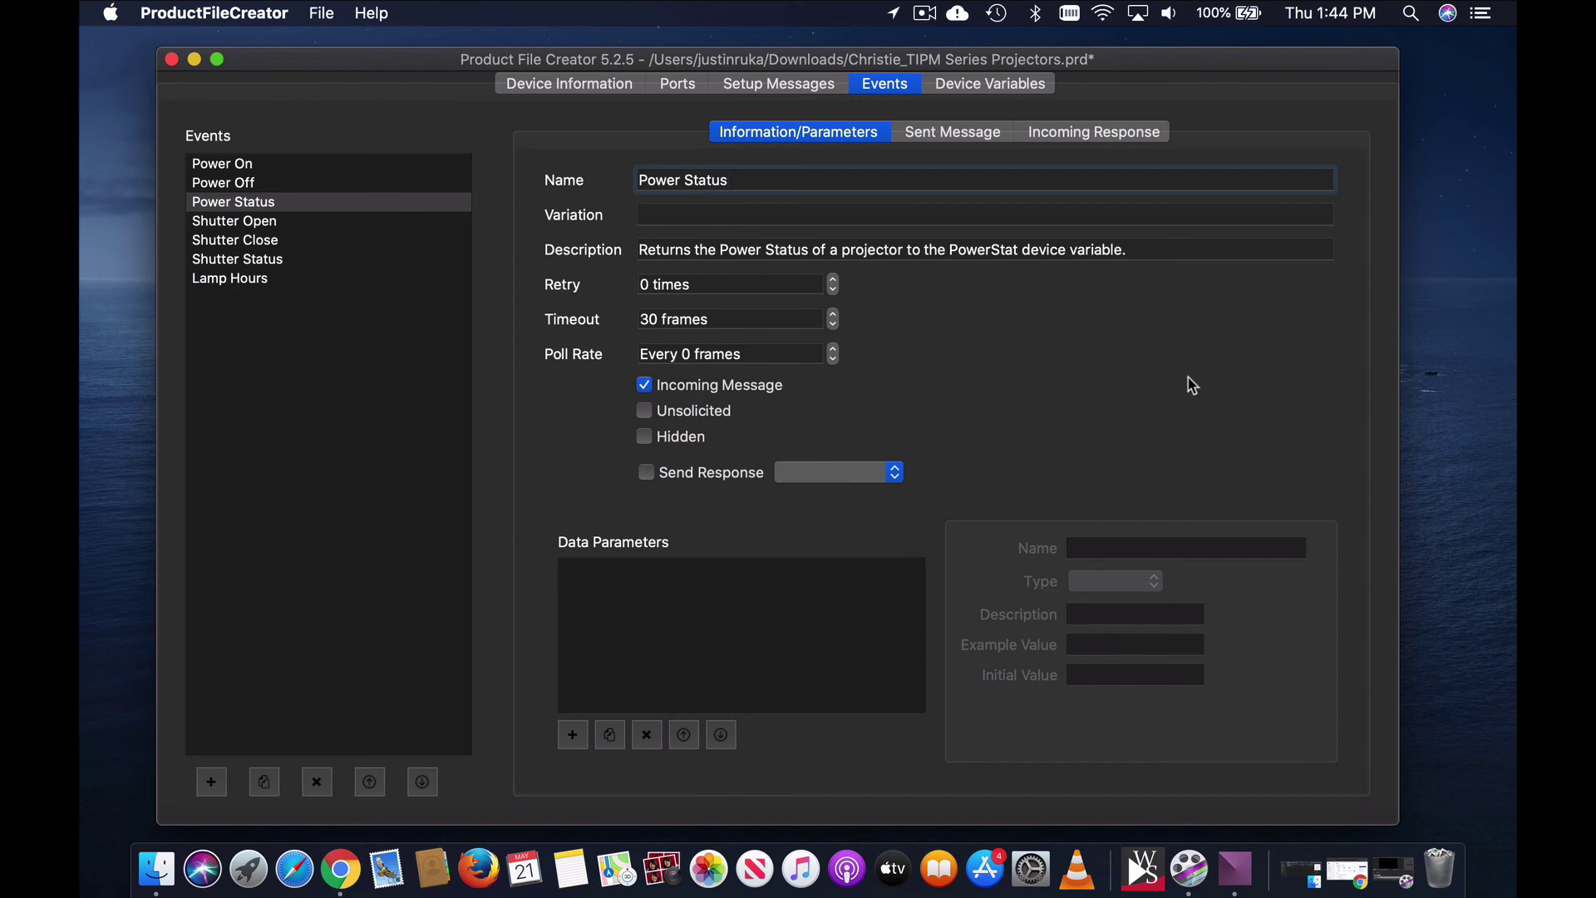
pyautogui.click(1061, 135)
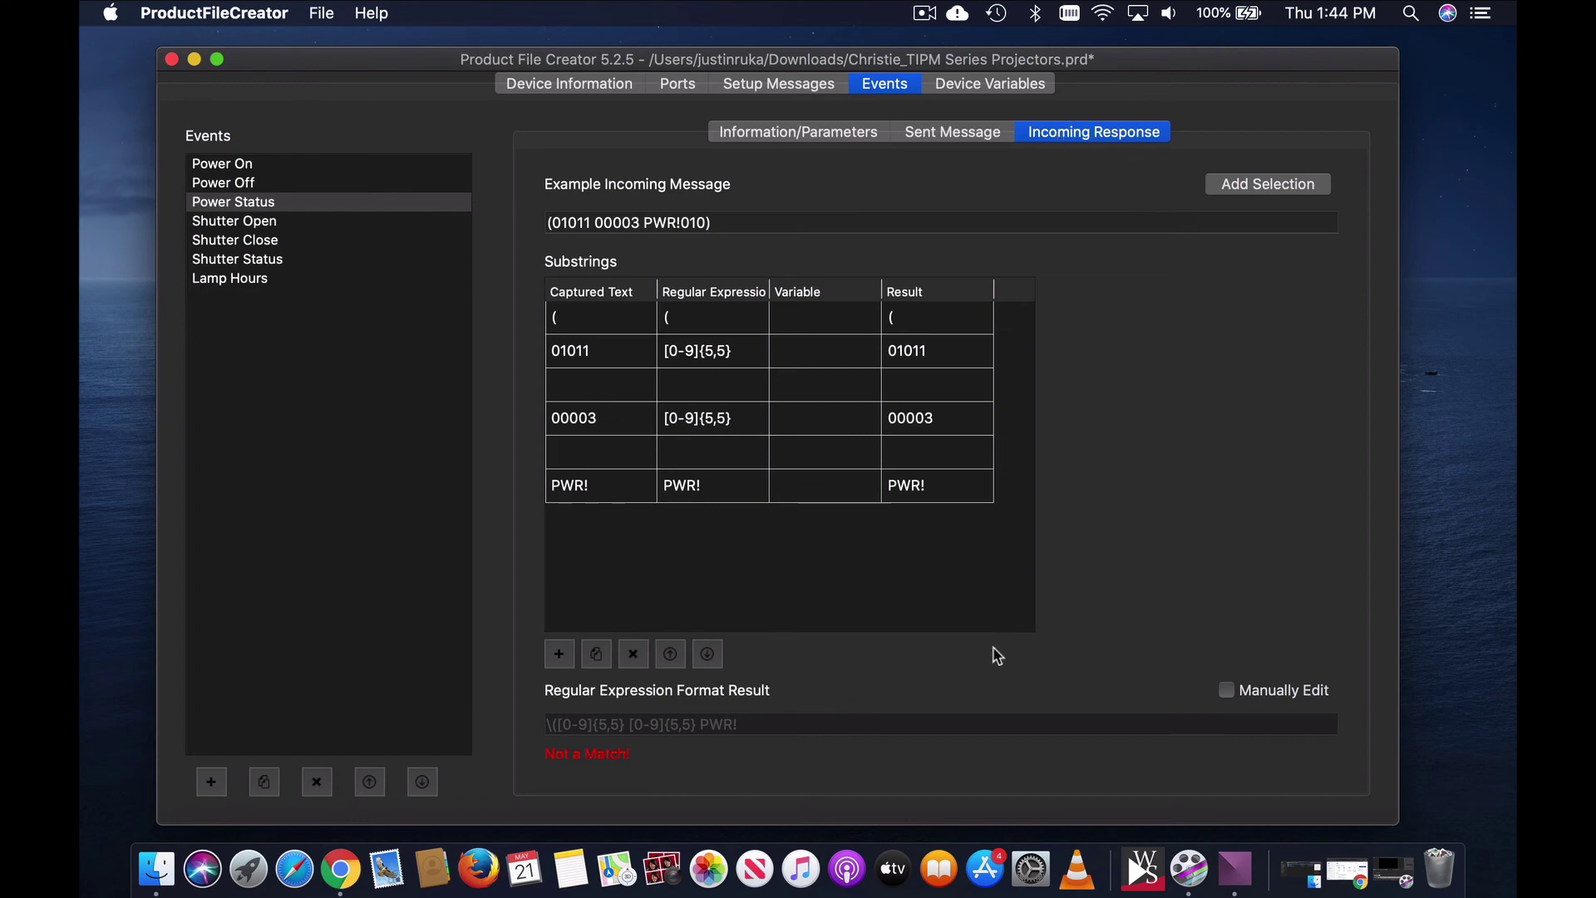
pyautogui.moveTo(713, 222); pyautogui.dragTo(682, 220)
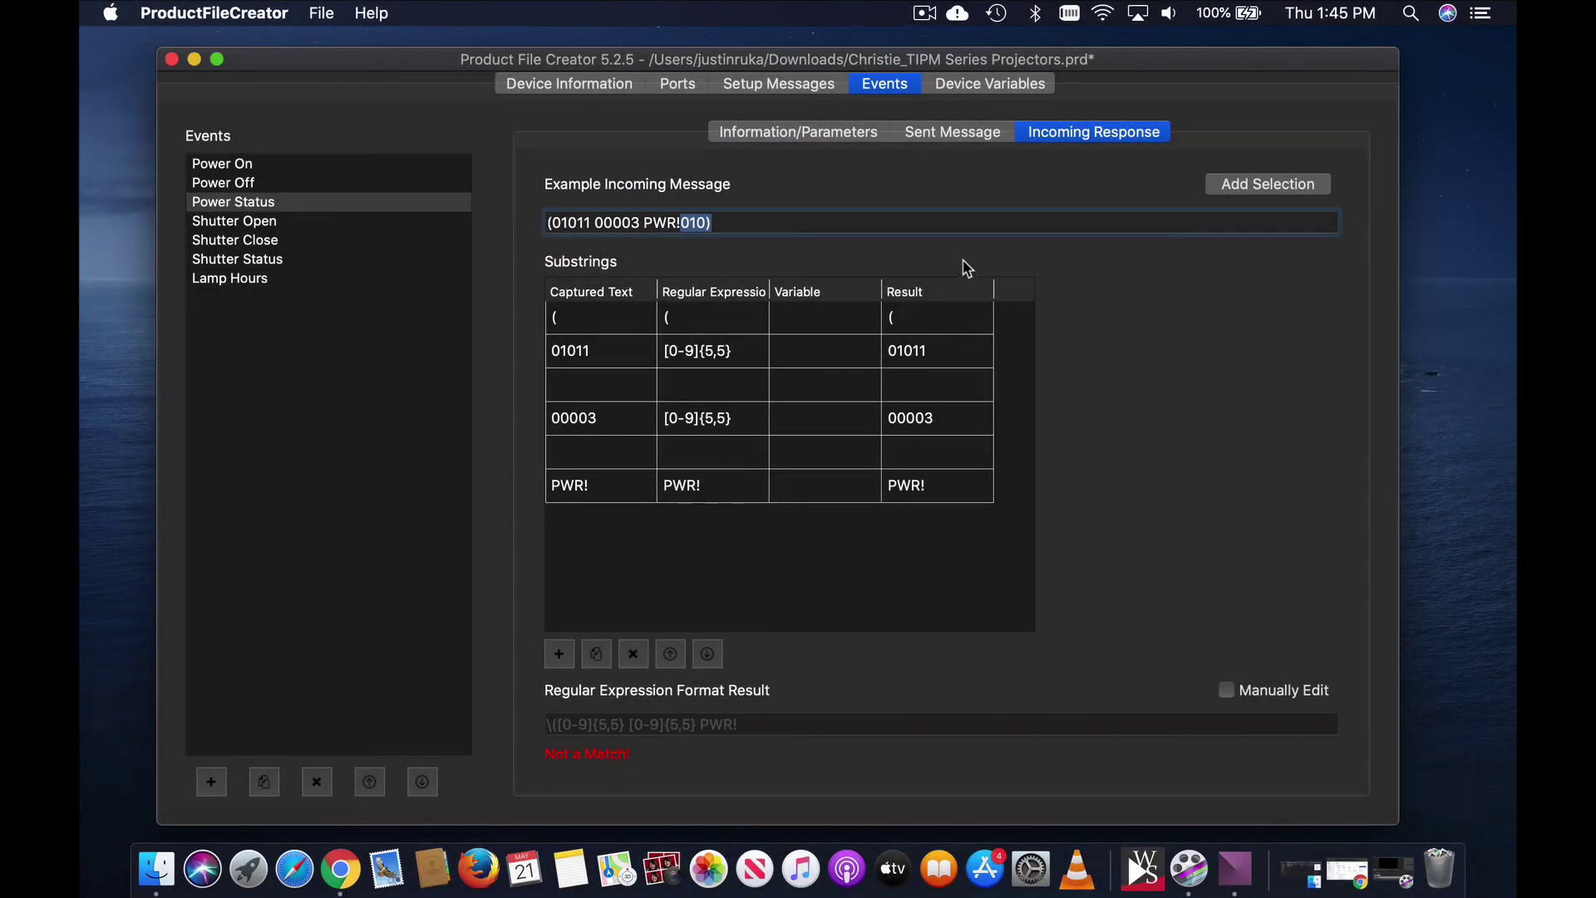
pyautogui.click(956, 226)
pyautogui.moveTo(707, 222); pyautogui.dragTo(683, 222)
pyautogui.click(1290, 196)
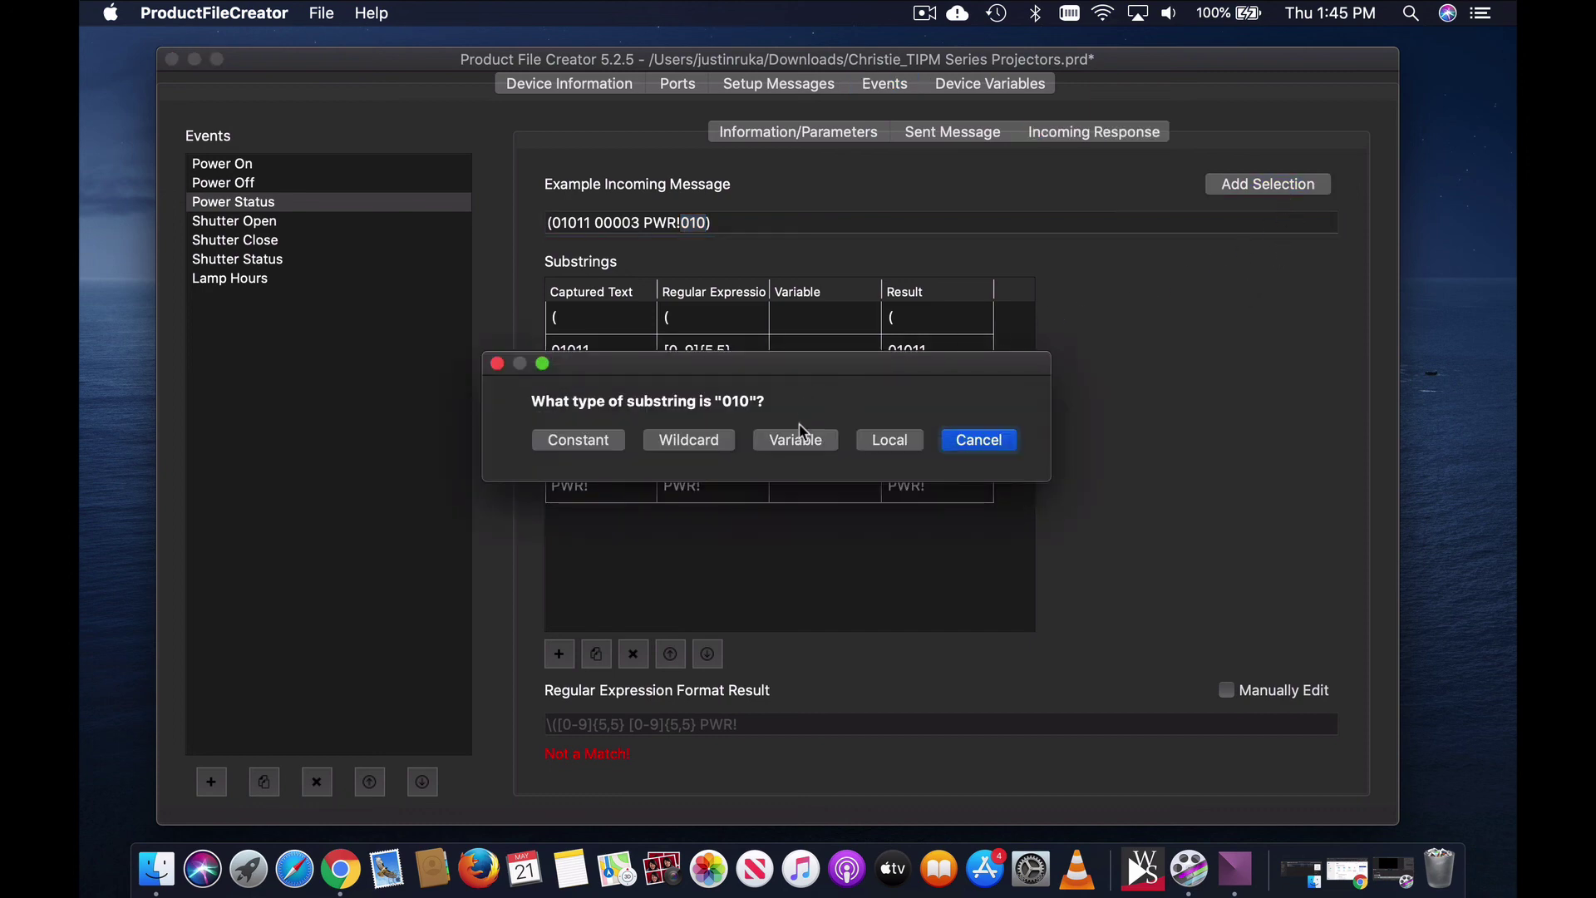
pyautogui.click(807, 449)
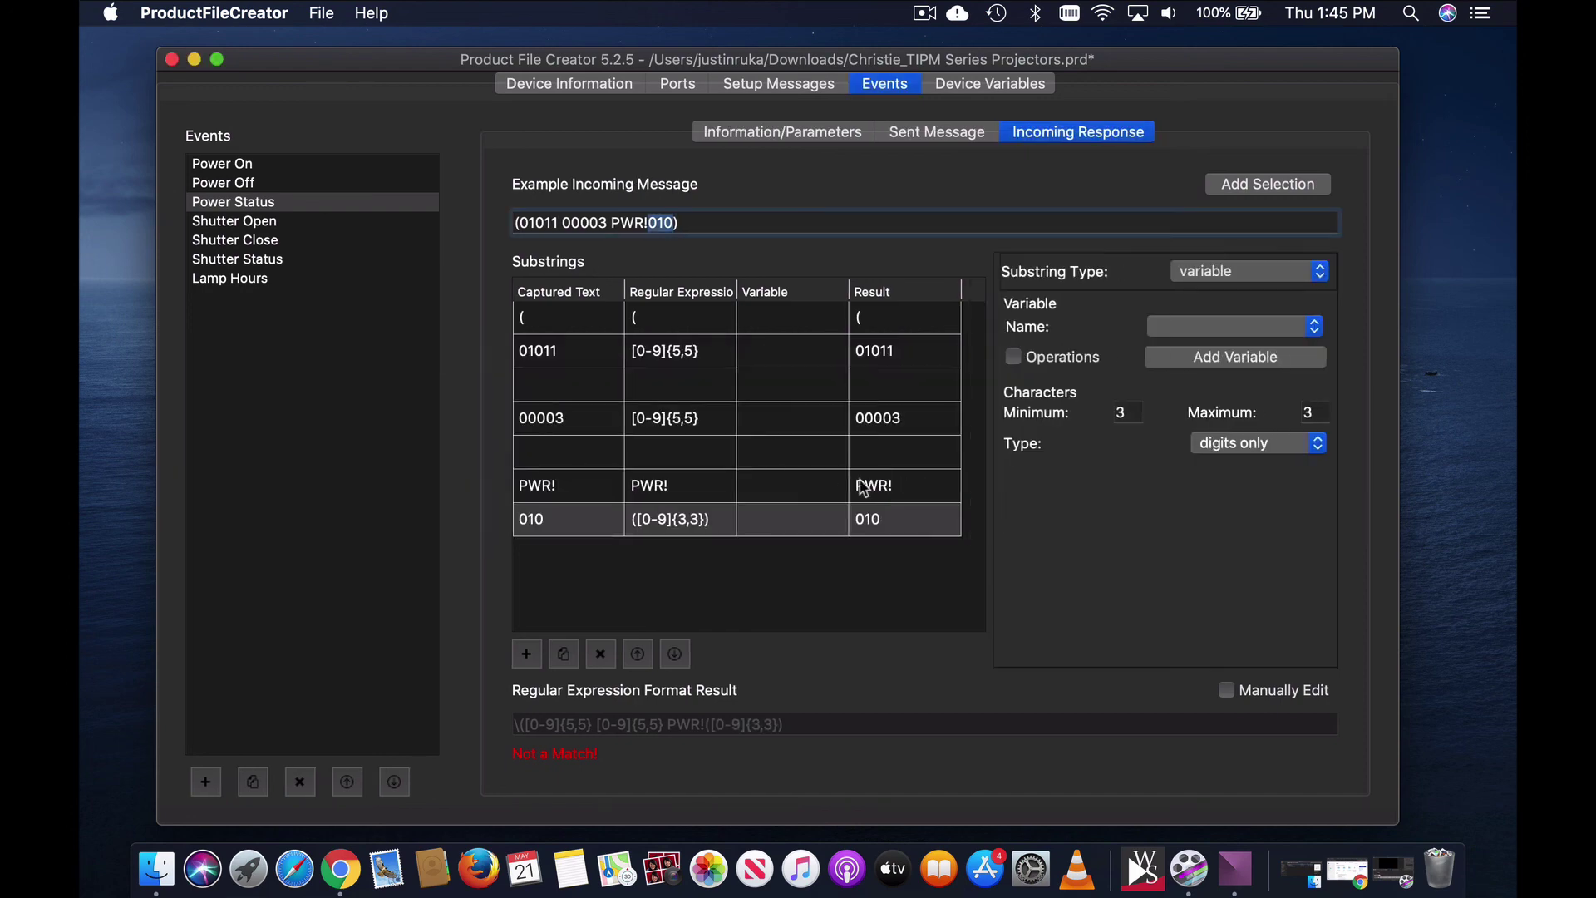
pyautogui.click(1314, 327)
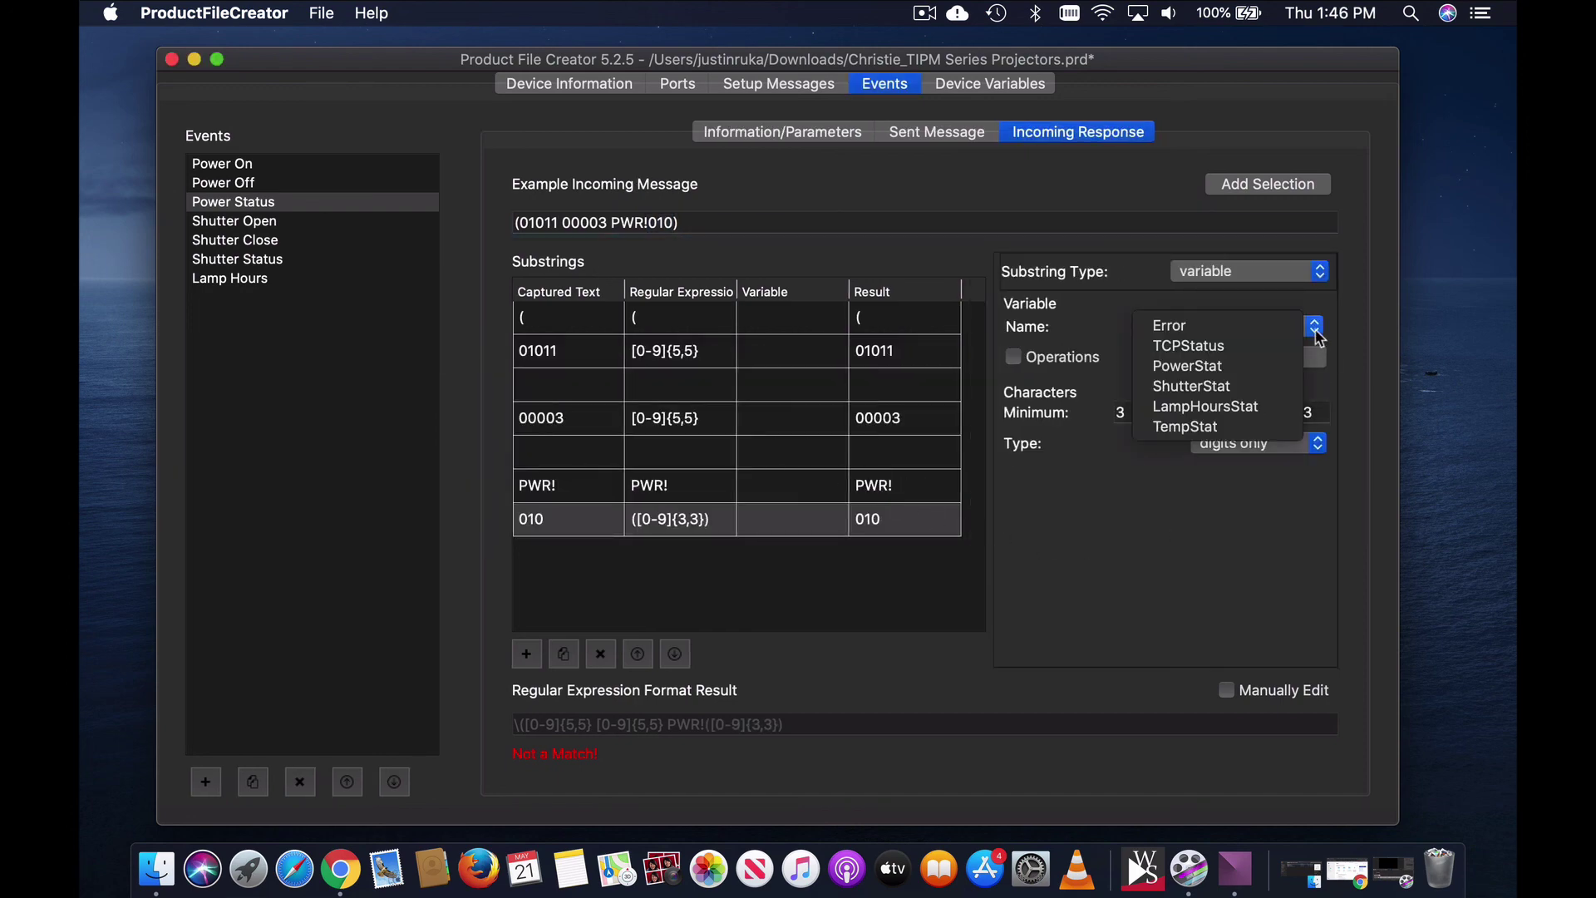
pyautogui.click(1254, 367)
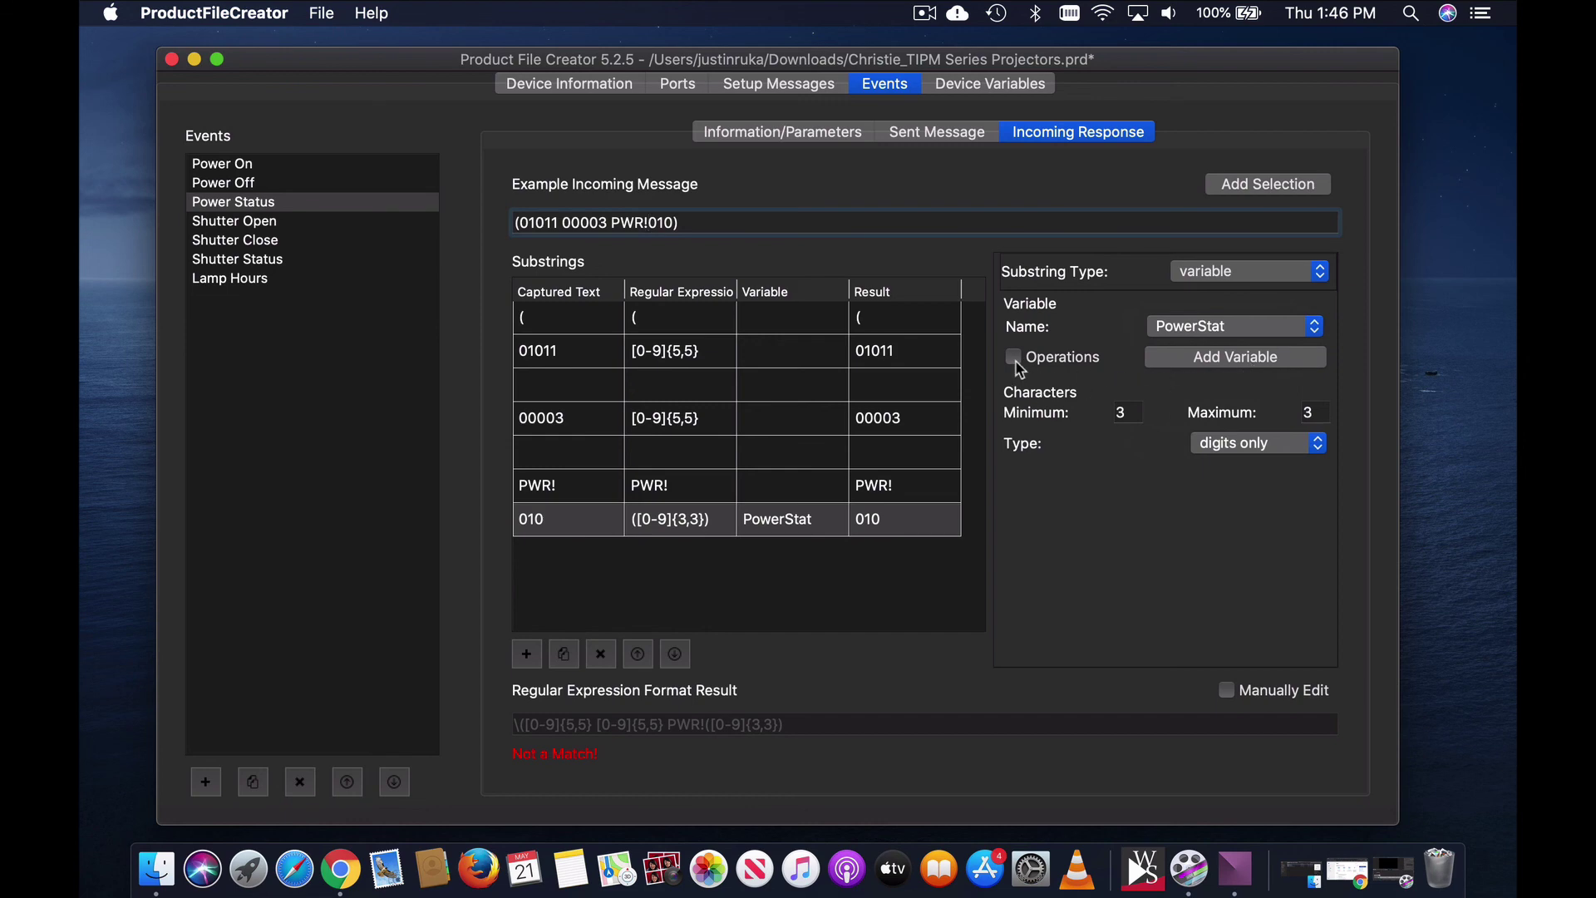
# Enable operations for the PowerStat substring, insert the If function as its operation, and widen the window.
pyautogui.click(1014, 358)
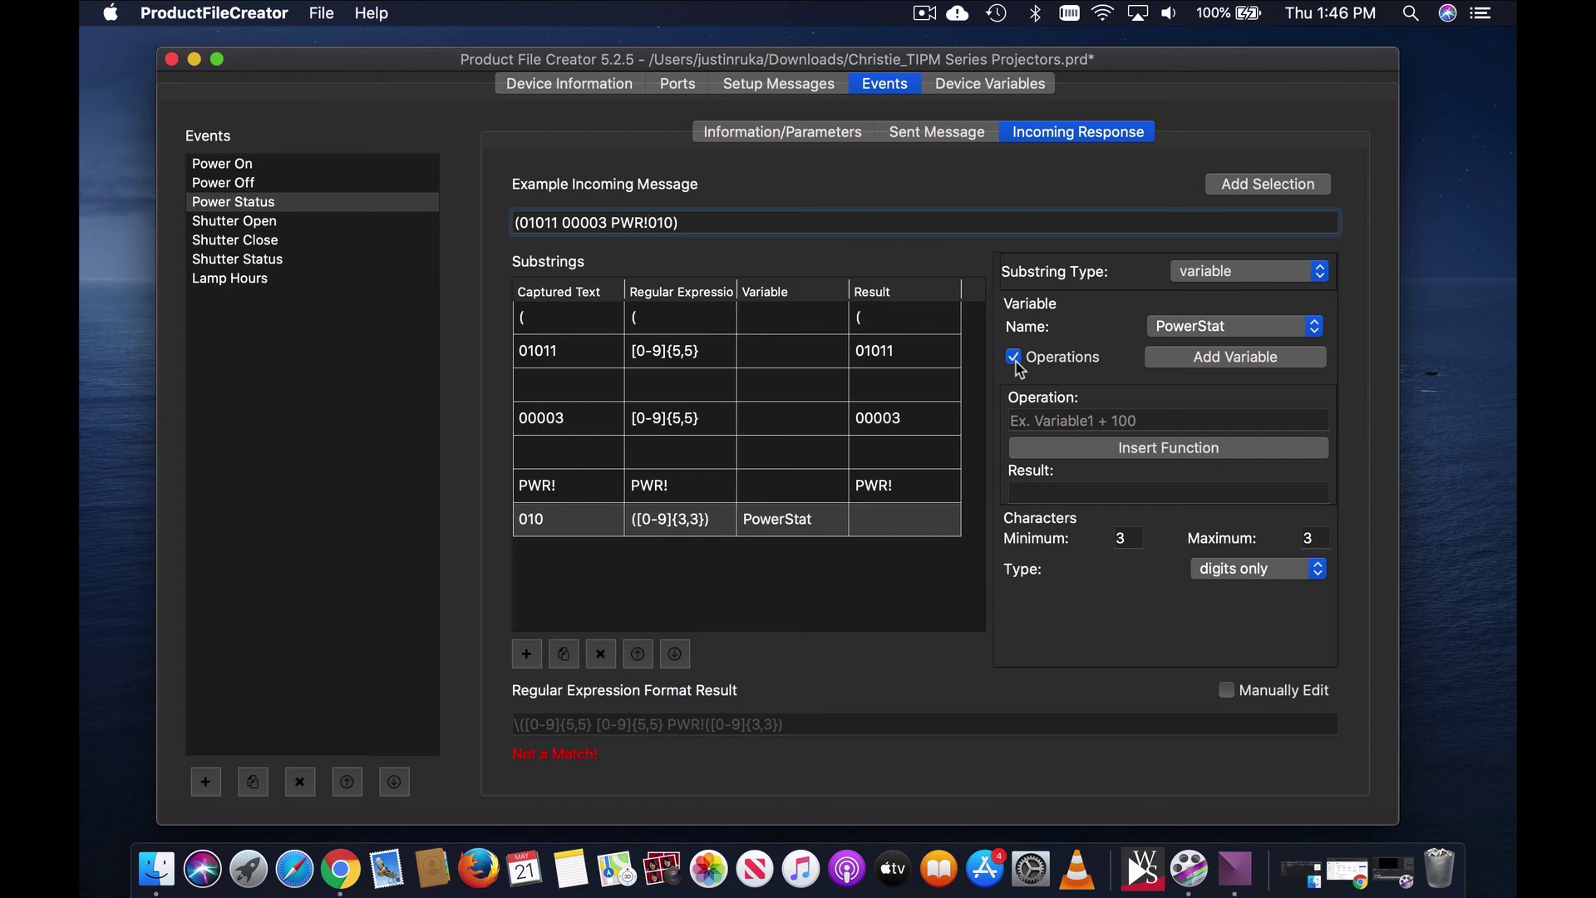
pyautogui.click(1235, 454)
pyautogui.scroll(-10, 803, 360)
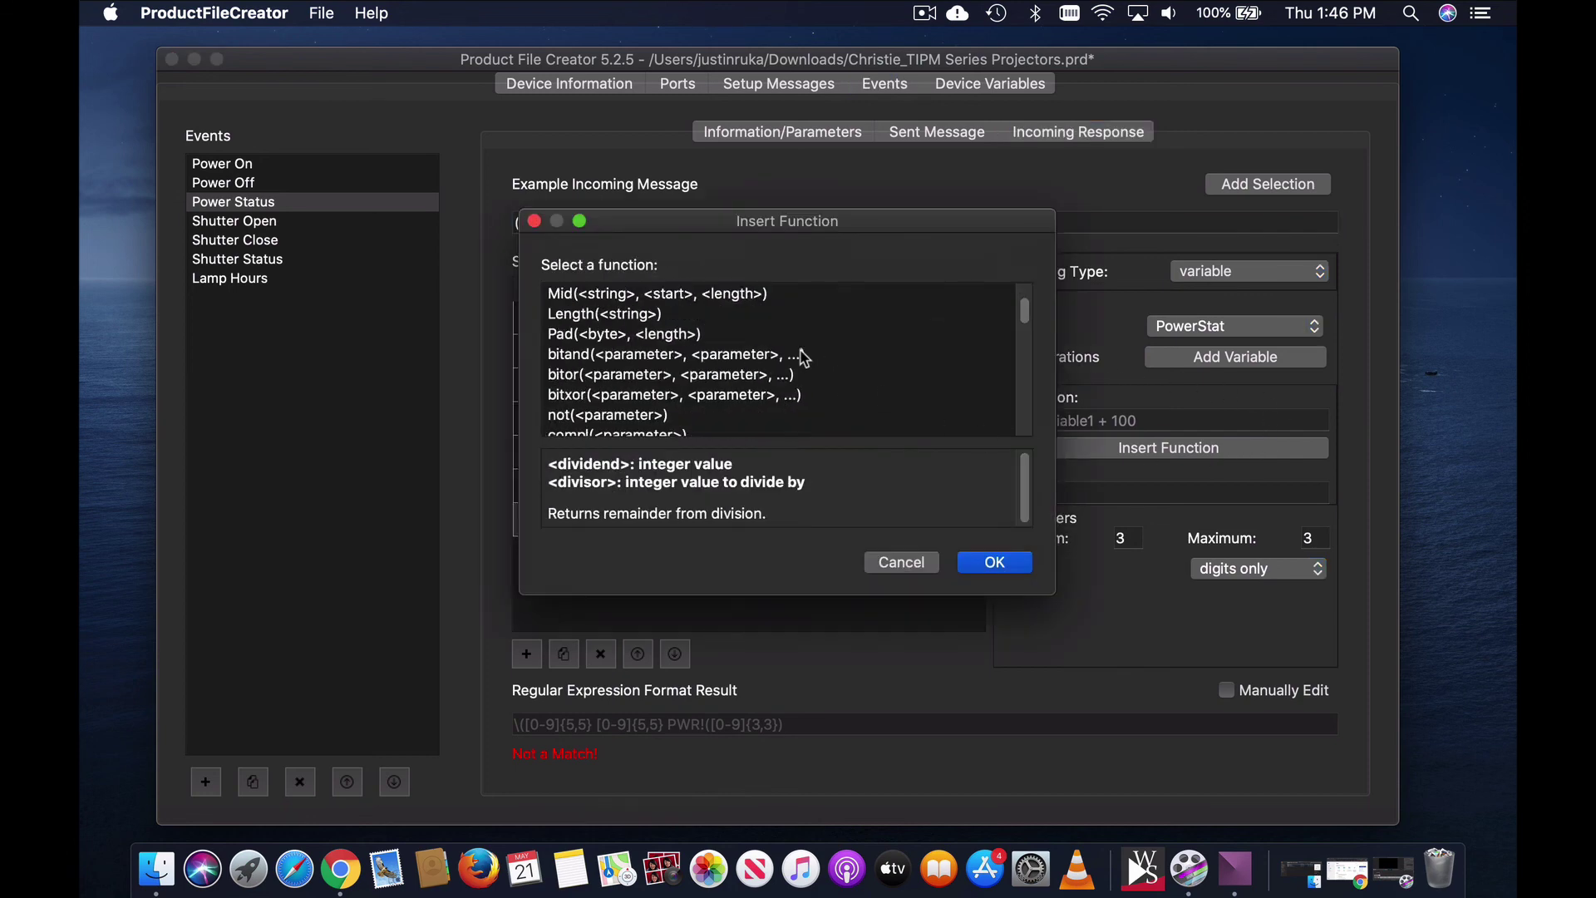
pyautogui.click(783, 387)
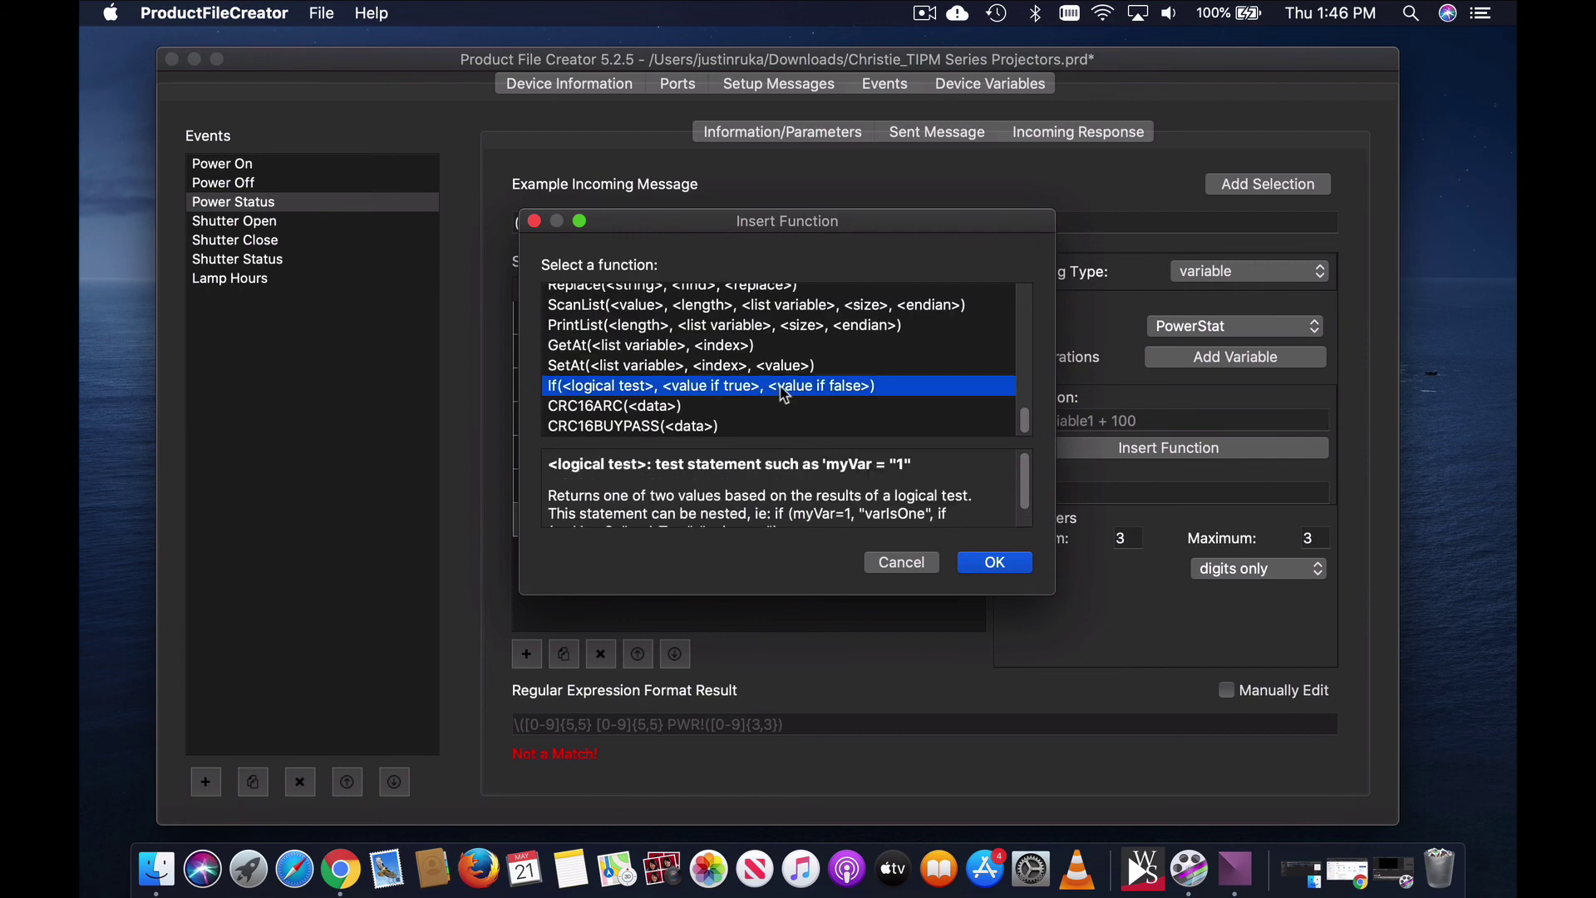
pyautogui.click(993, 563)
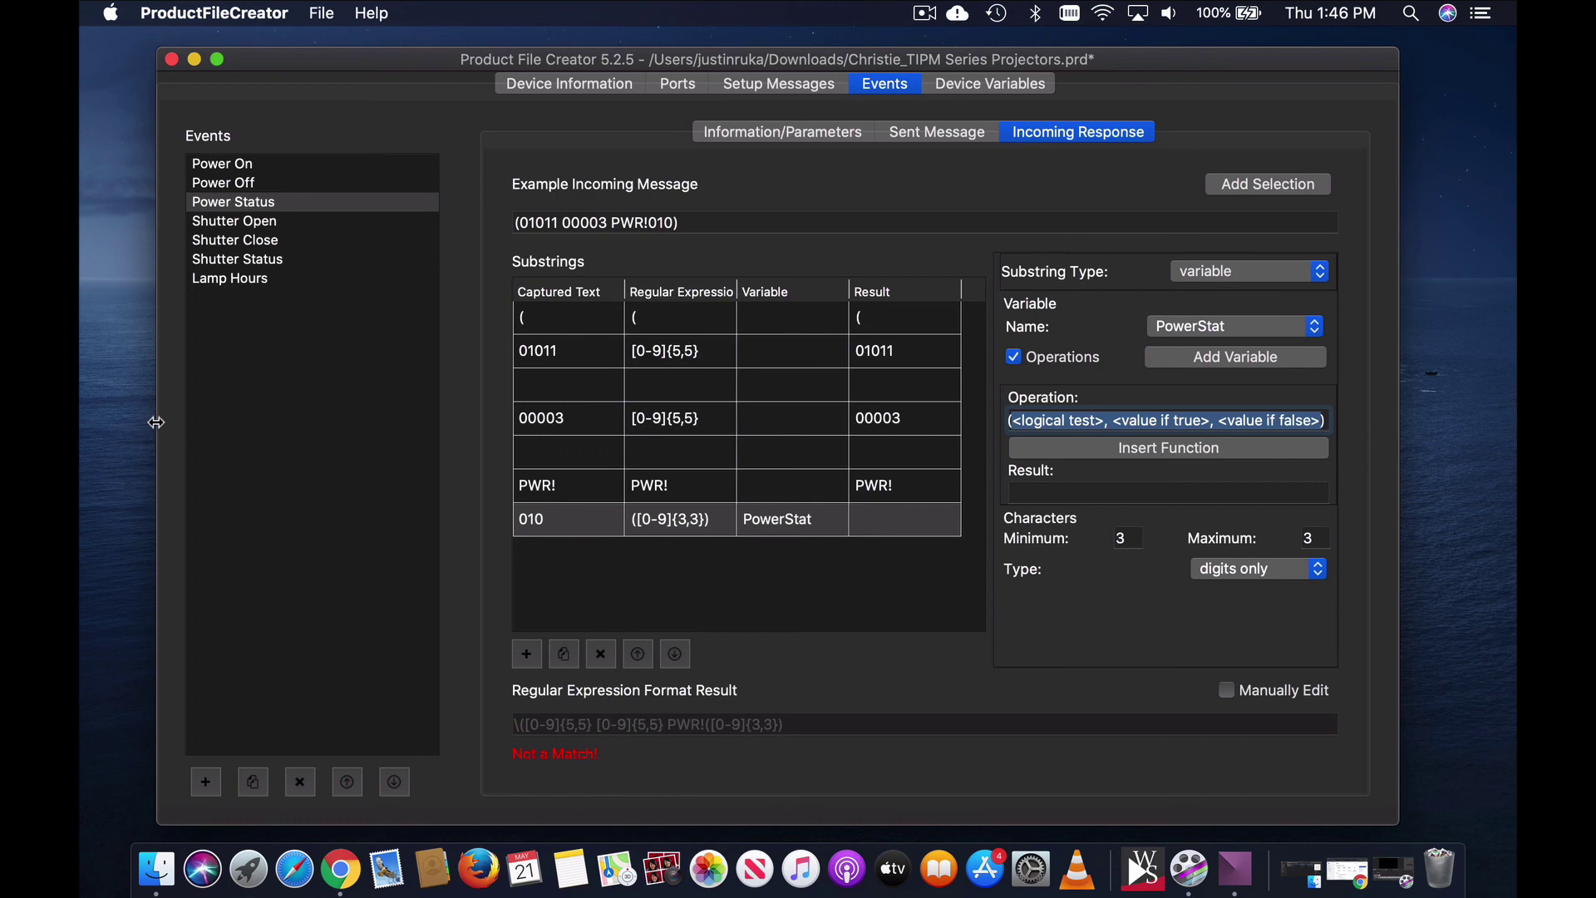
pyautogui.moveTo(157, 421); pyautogui.dragTo(80, 420)
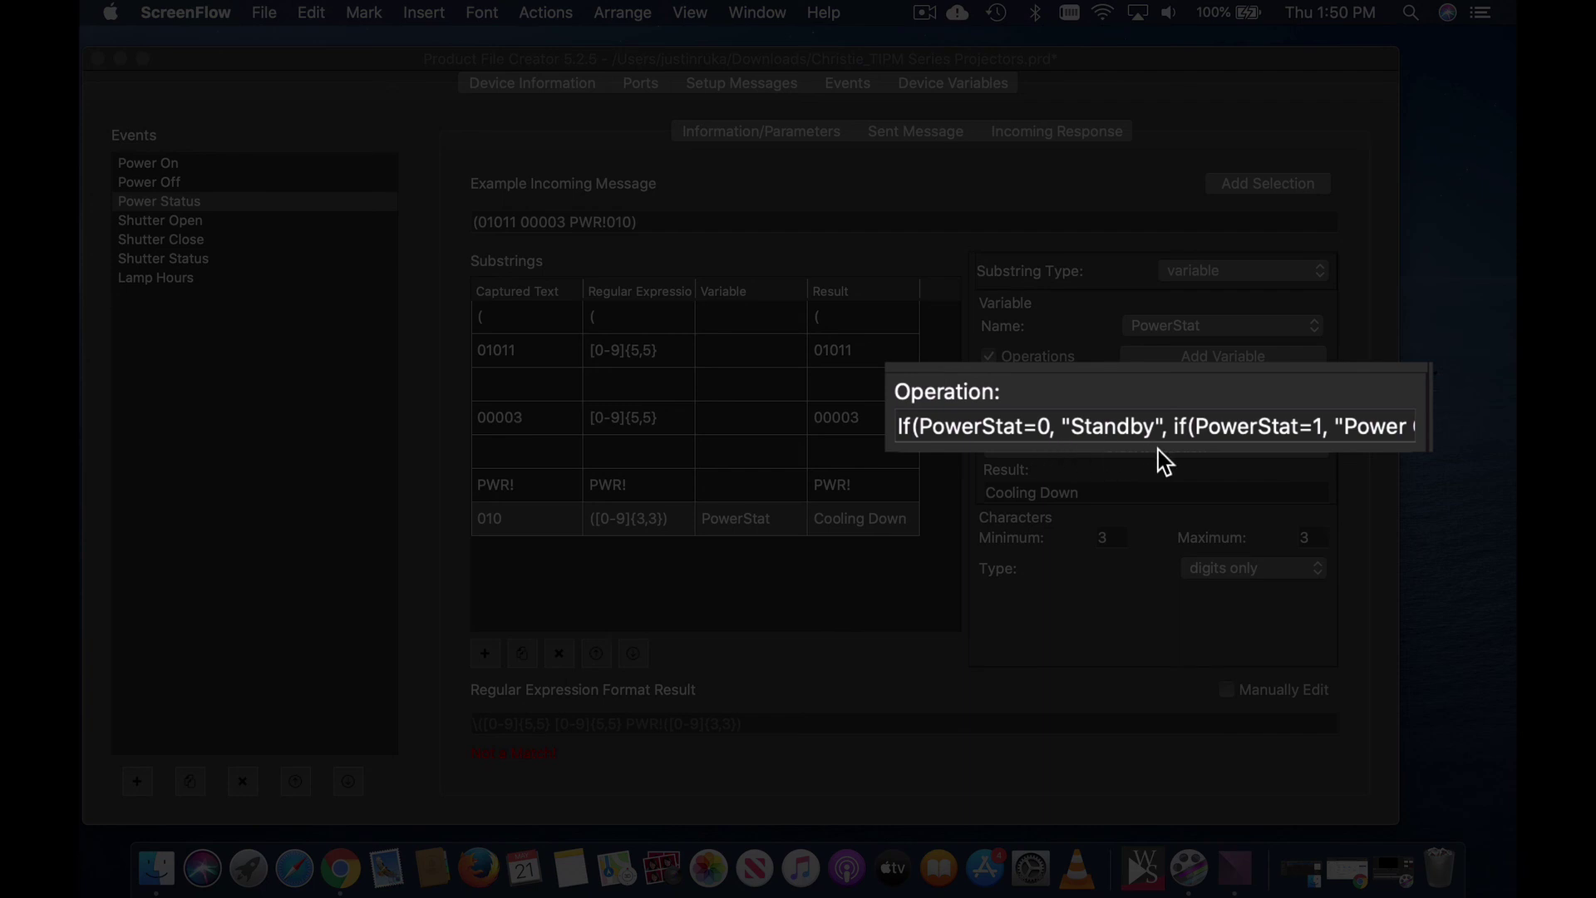
# Read through the PowerStat substring's nested If operation from beginning to end, examining each status code and its text.
pyautogui.click(1170, 432)
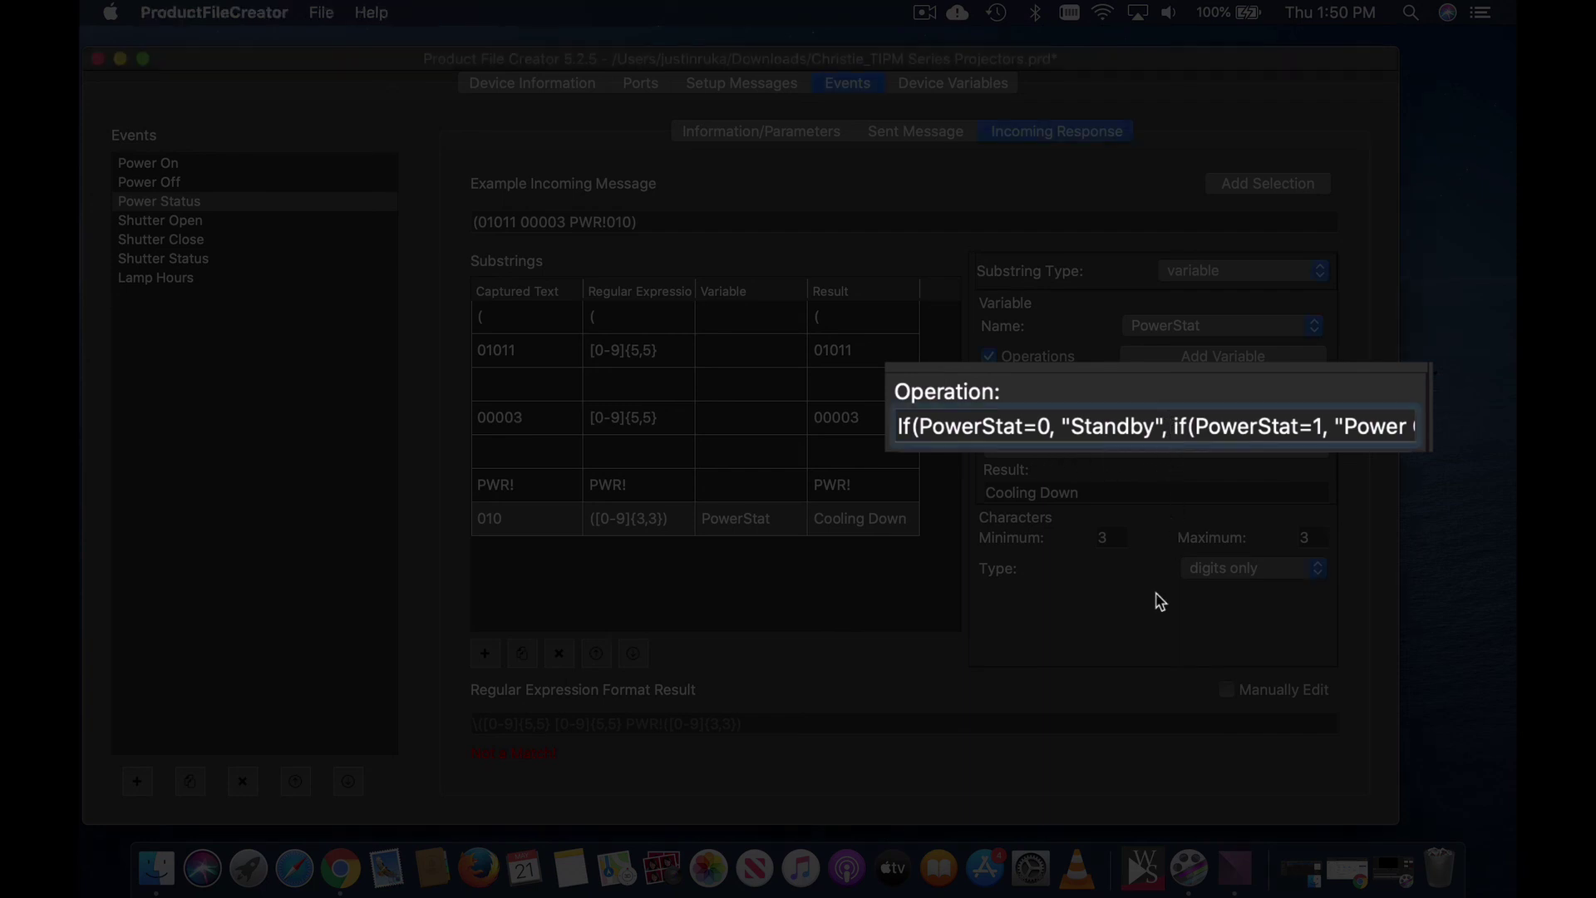
pyautogui.press('Right')
pyautogui.press('Right')
pyautogui.press('Right')
pyautogui.press('Right')
pyautogui.press('Right')
pyautogui.press('Right')
pyautogui.press('Right')
pyautogui.press('Right')
pyautogui.press('Right')
pyautogui.press('Right')
pyautogui.press('Right')
pyautogui.press('Right')
pyautogui.press('Right')
pyautogui.press('Right')
pyautogui.press('Right')
pyautogui.press('Right')
pyautogui.press('Right')
pyautogui.press('Right')
pyautogui.press('Right')
pyautogui.press('Right')
pyautogui.press('Right')
pyautogui.press('Right')
pyautogui.press('Right')
pyautogui.press('Right')
pyautogui.press('Right')
pyautogui.press('Right')
pyautogui.press('Right')
pyautogui.press('Right')
pyautogui.press('Right')
pyautogui.press('Right')
pyautogui.press('Right')
pyautogui.press('Right')
pyautogui.press('Right')
pyautogui.press('Right')
pyautogui.press('Right')
pyautogui.press('Right')
pyautogui.press('Right')
pyautogui.press('Right')
pyautogui.press('Right')
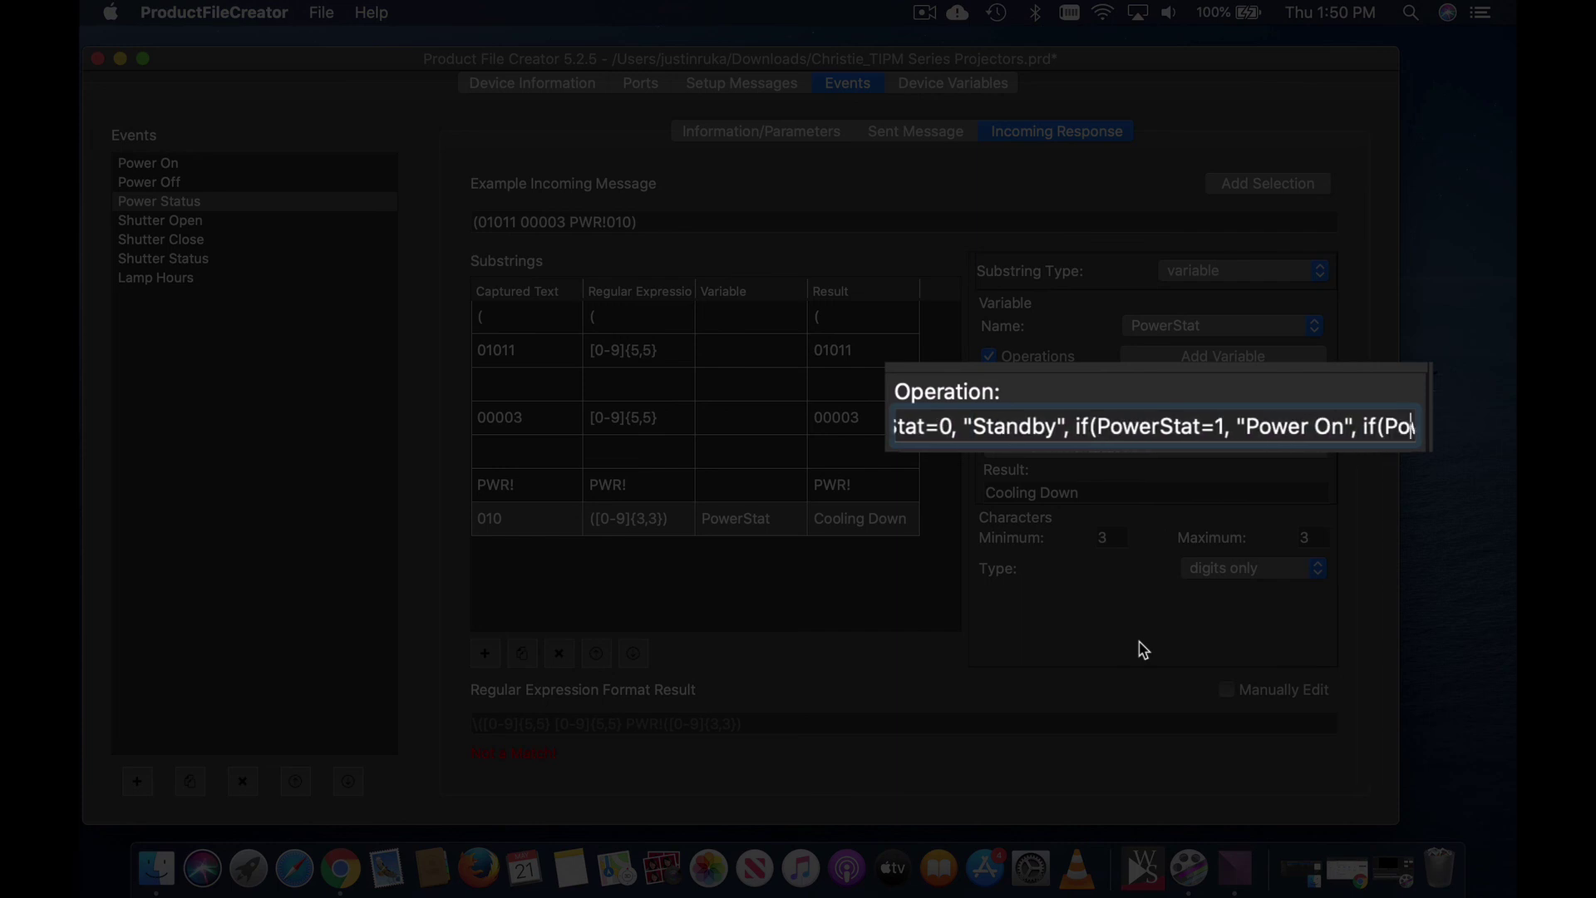
pyautogui.press('Right')
pyautogui.press('Right')
pyautogui.press('Right')
pyautogui.press('Right')
pyautogui.press('Right')
pyautogui.press('Right')
pyautogui.press('Right')
pyautogui.press('Right')
pyautogui.press('Right')
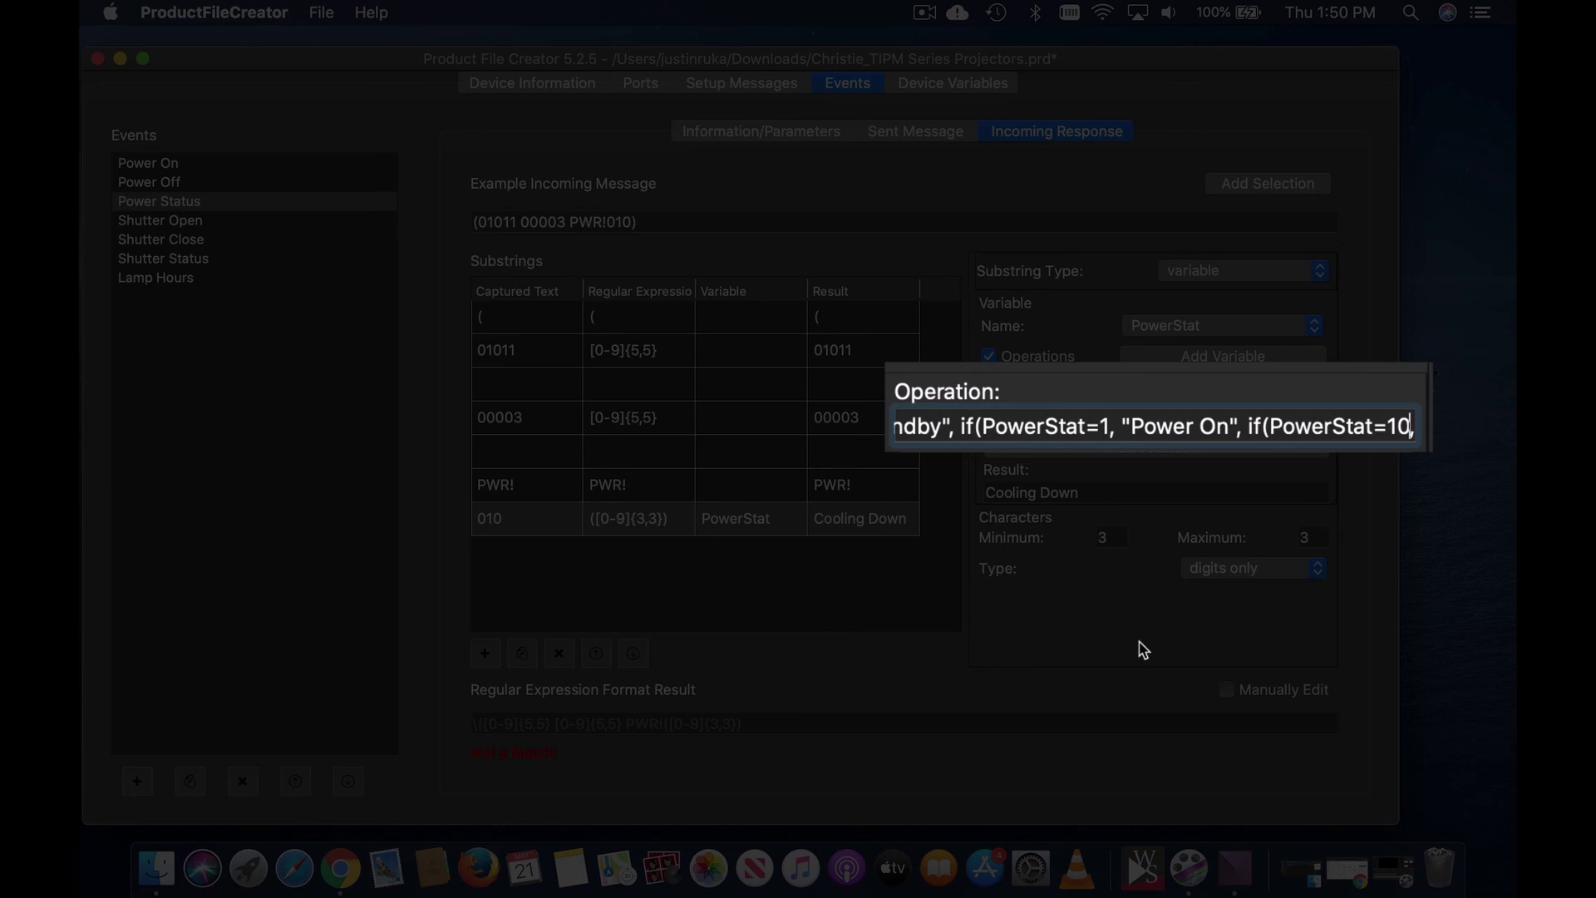
pyautogui.press('Right')
pyautogui.press('Right')
pyautogui.press('Right')
pyautogui.press('Right')
pyautogui.press('Right')
pyautogui.press('Right')
pyautogui.press('Right')
pyautogui.press('Right')
pyautogui.press('Right')
pyautogui.press('Right')
pyautogui.press('Right')
pyautogui.press('Right')
pyautogui.press('Right')
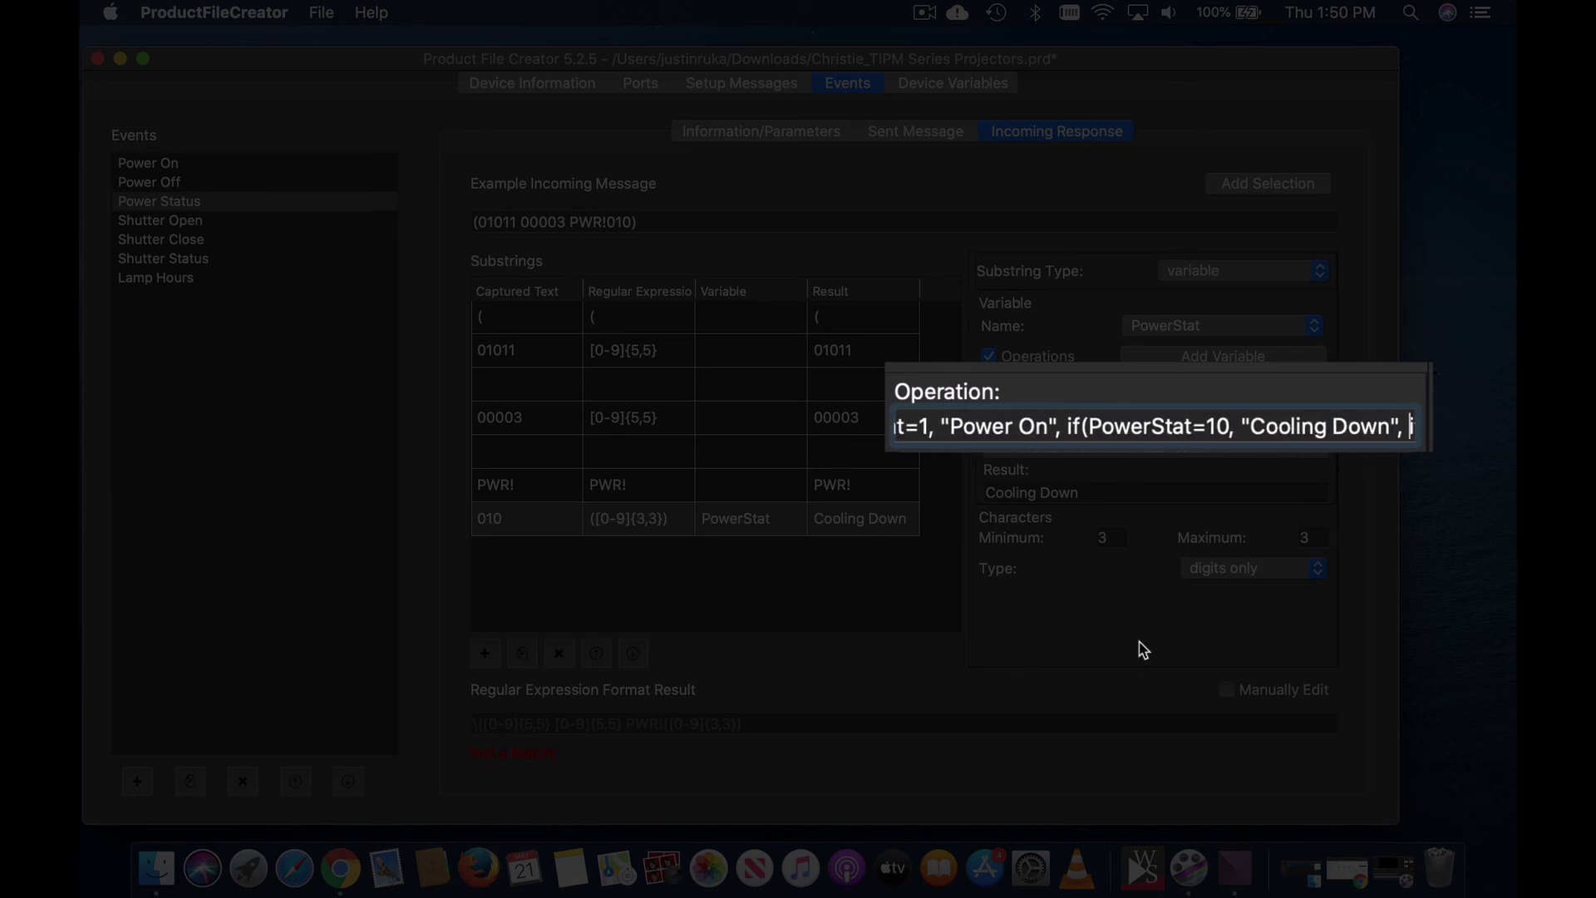
pyautogui.press('Right')
pyautogui.press('Right')
pyautogui.press('Right')
pyautogui.press('Right')
pyautogui.press('Right')
pyautogui.press('Right')
pyautogui.press('Right')
pyautogui.press('Right')
pyautogui.press('Right')
pyautogui.press('Right')
pyautogui.press('Right')
pyautogui.press('Right')
pyautogui.press('Right')
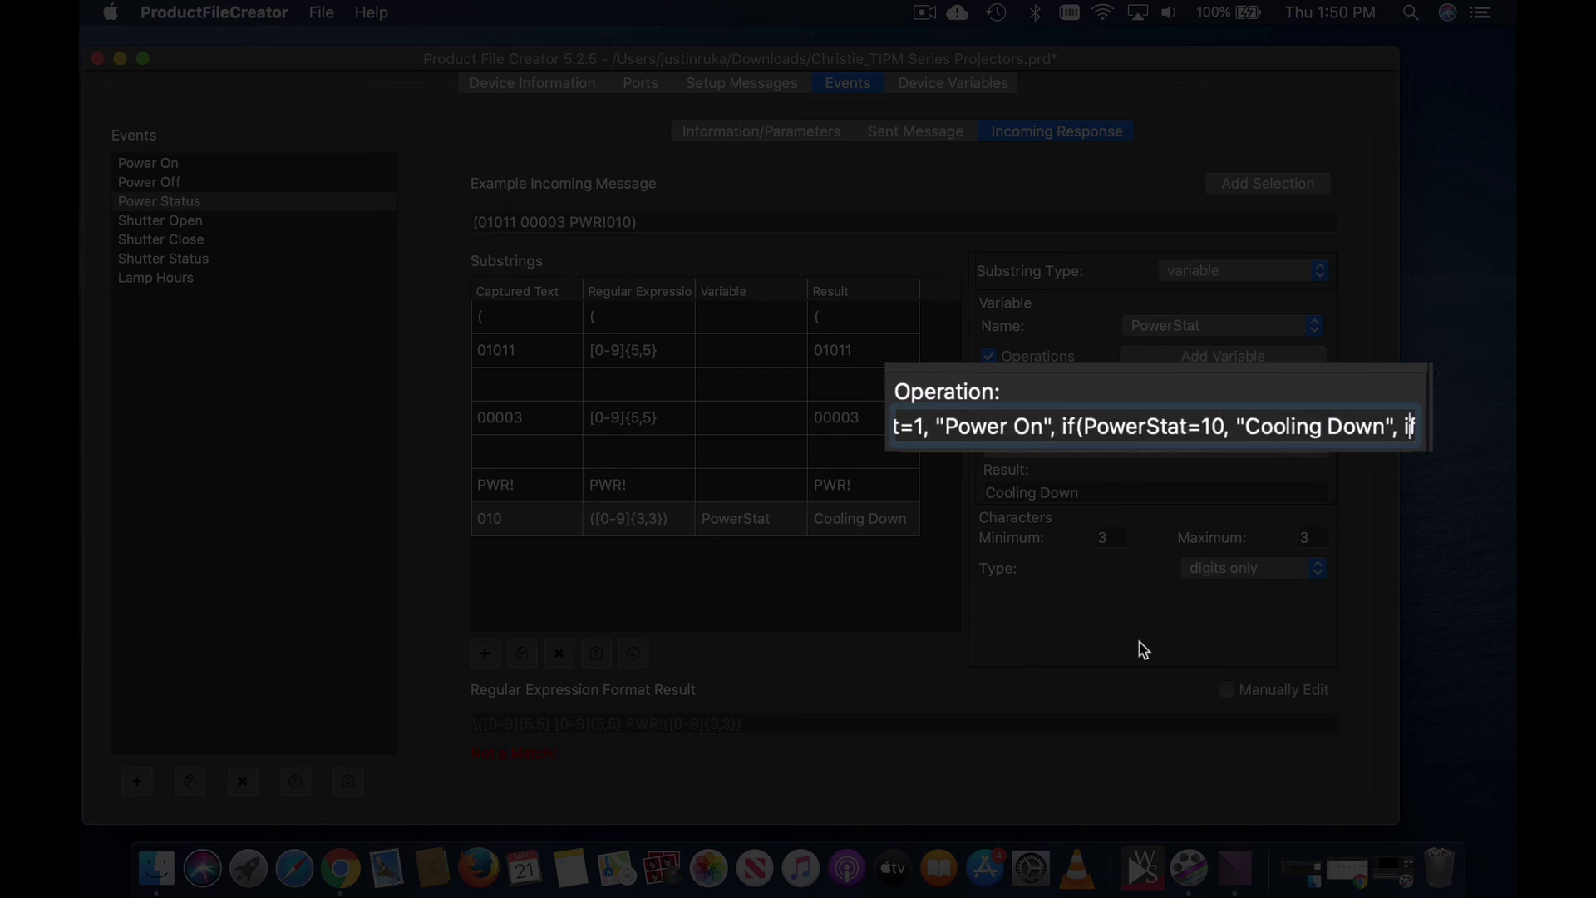
pyautogui.press('Right')
pyautogui.press('Right')
pyautogui.press('Right')
pyautogui.press('Right')
pyautogui.press('Right')
pyautogui.press('Right')
pyautogui.press('Right')
pyautogui.press('Right')
pyautogui.press('Right')
pyautogui.press('Right')
pyautogui.press('Right')
pyautogui.press('Right')
pyautogui.press('Right')
pyautogui.press('Right')
pyautogui.press('Right')
pyautogui.press('Right')
pyautogui.press('Right')
pyautogui.press('Right')
pyautogui.press('Right')
pyautogui.press('Right')
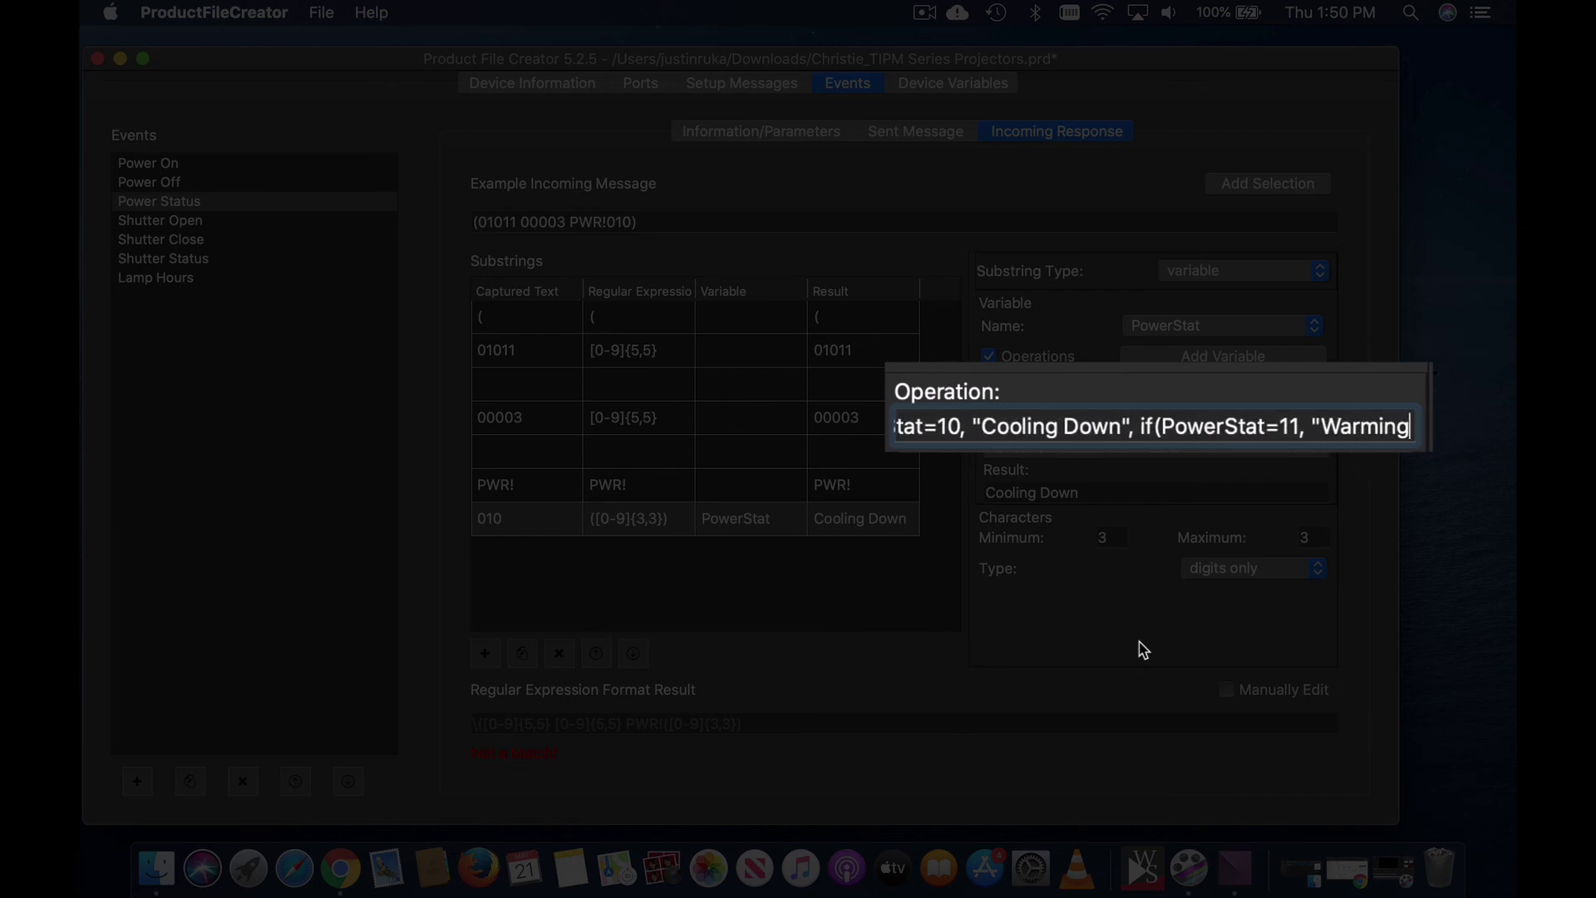
pyautogui.press('Right')
pyautogui.press('Right')
pyautogui.press('Right')
pyautogui.press('Right')
pyautogui.press('Right')
pyautogui.press('Right')
pyautogui.press('Right')
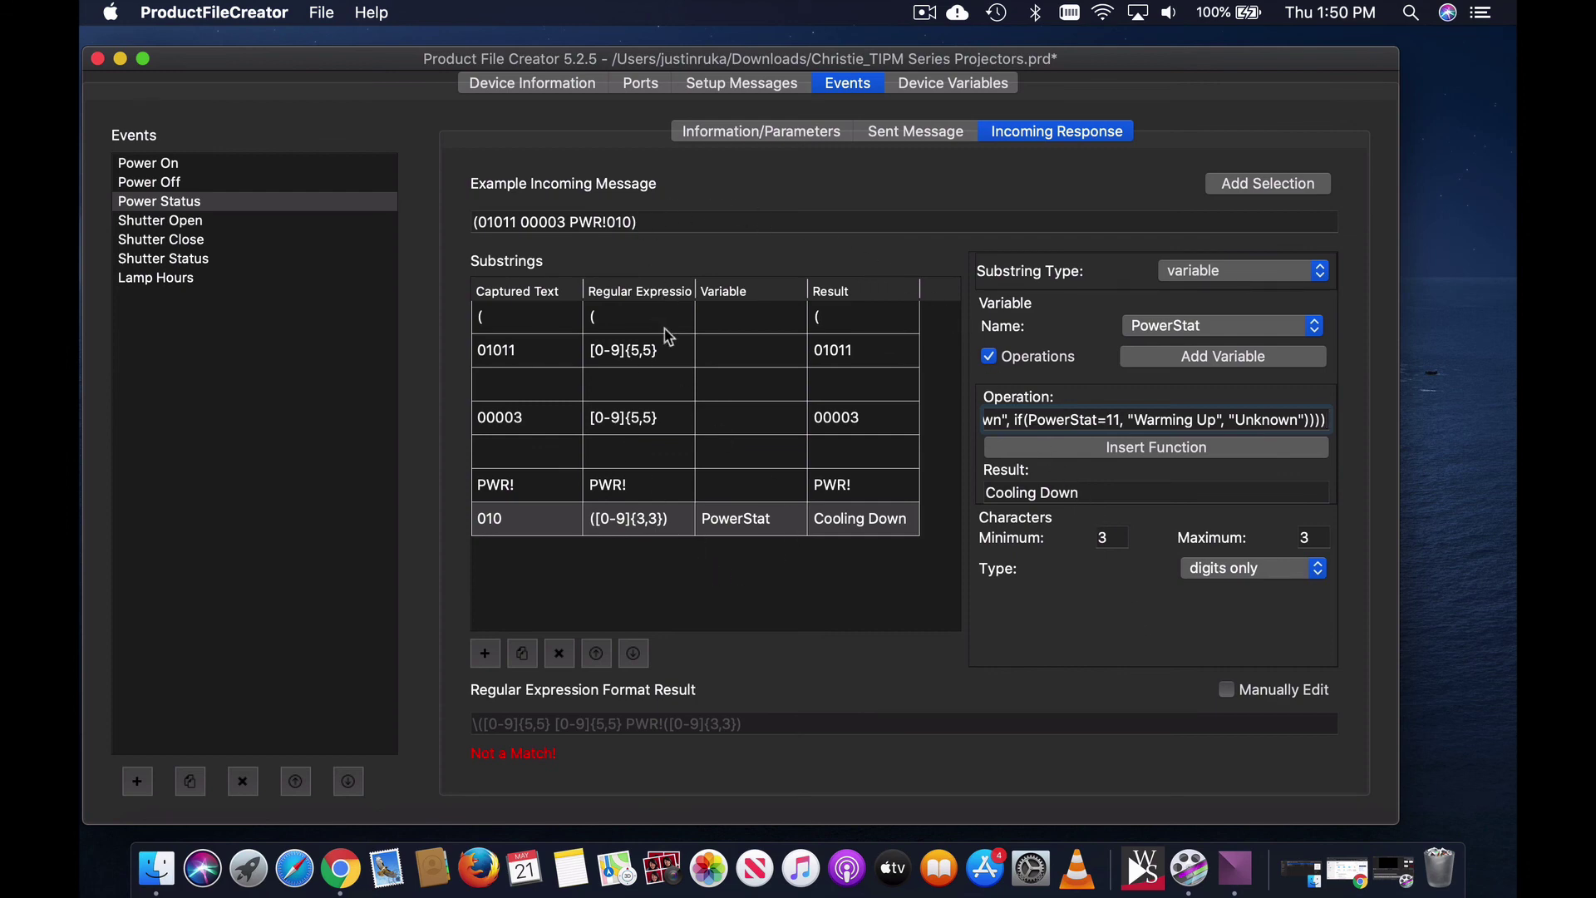
# Add the closing parenthesis of the example incoming message as a constant substring.
pyautogui.click(648, 222)
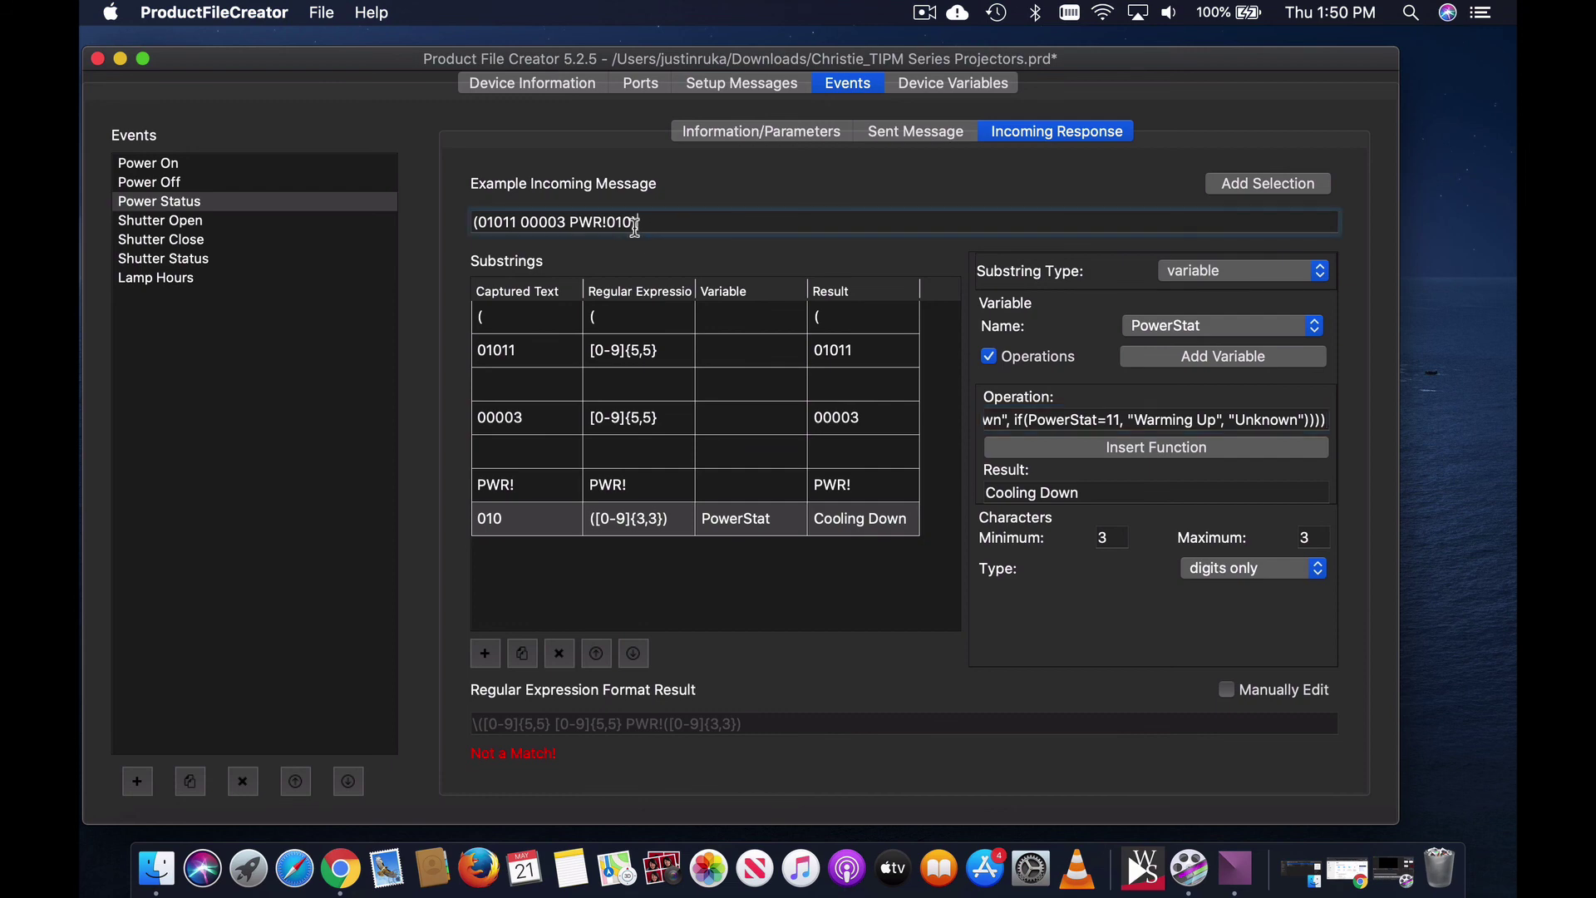
pyautogui.click(1257, 188)
pyautogui.click(559, 446)
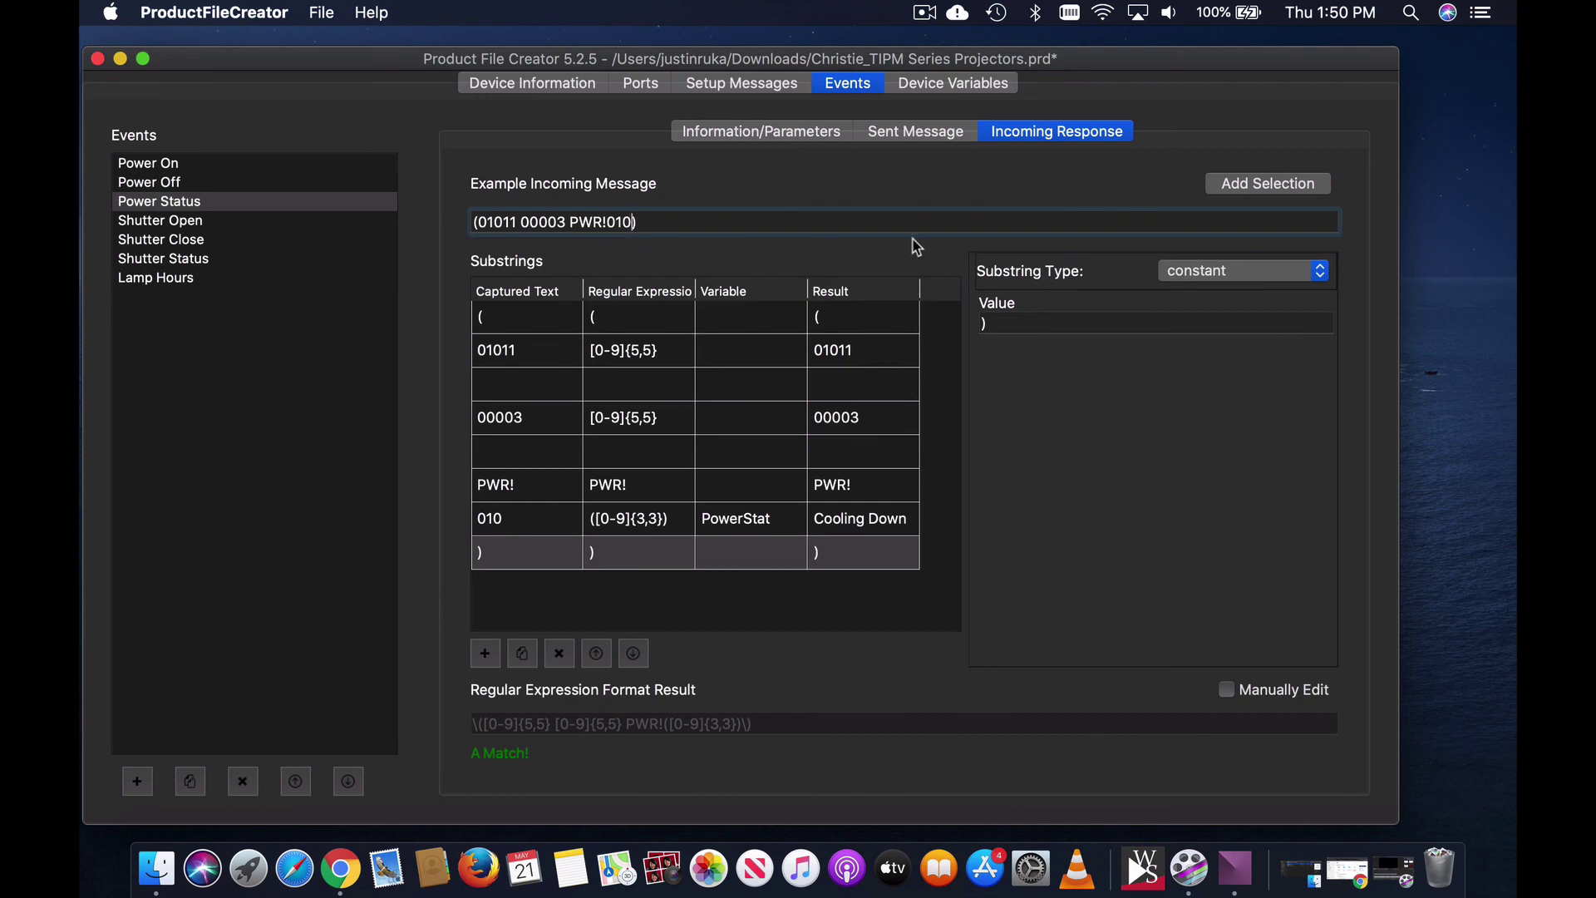
# Select the PowerStat substring and start editing the status code in the example incoming message.
pyautogui.click(761, 519)
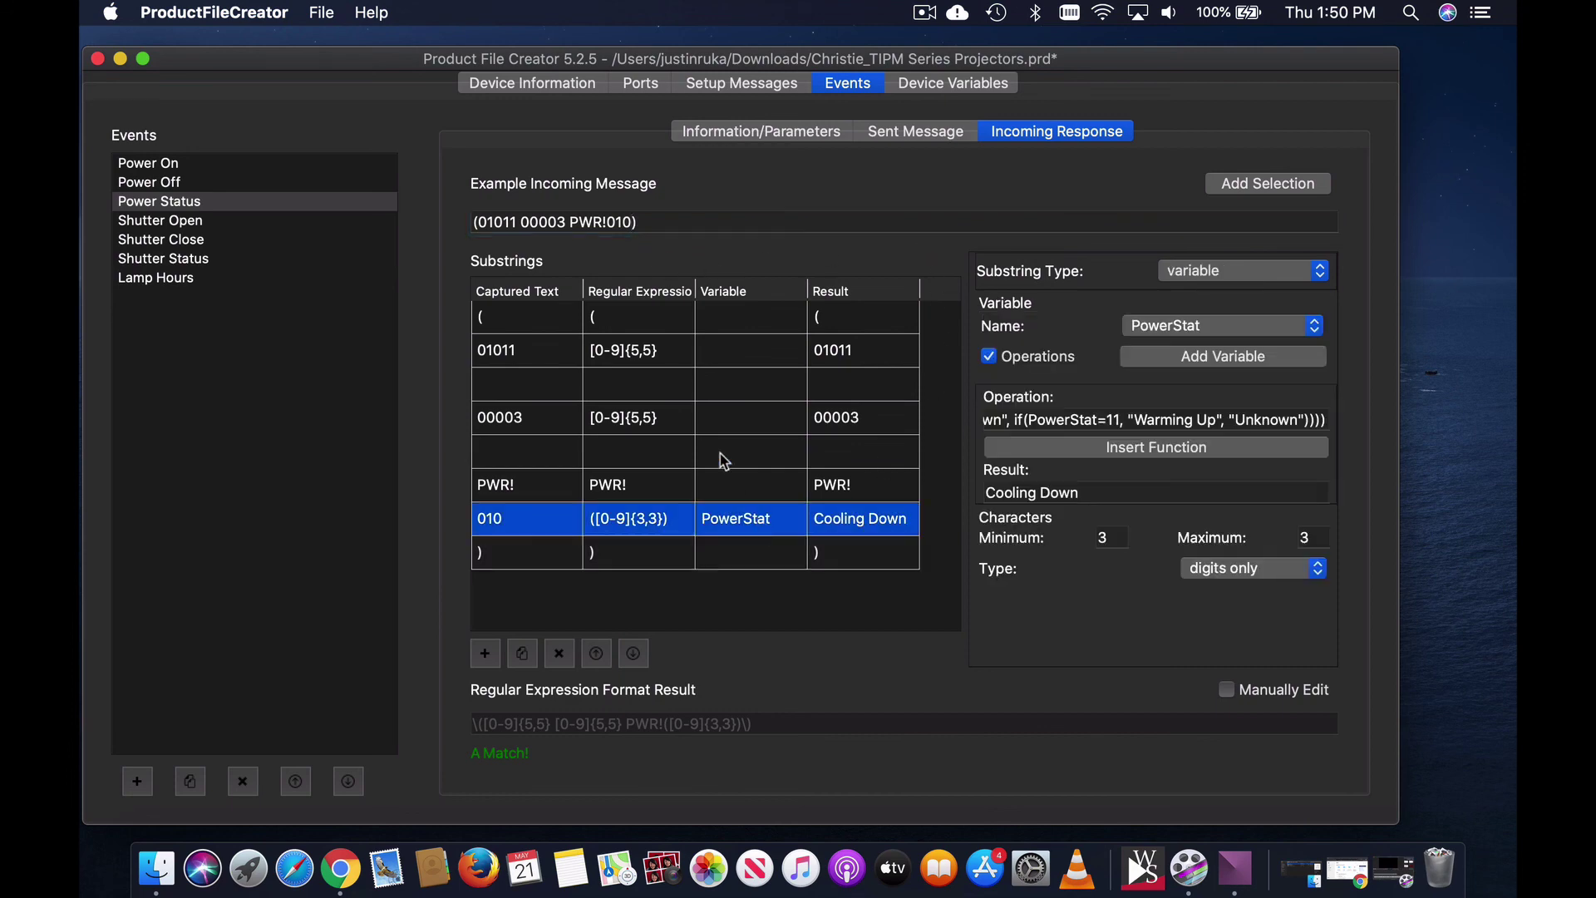
pyautogui.click(635, 222)
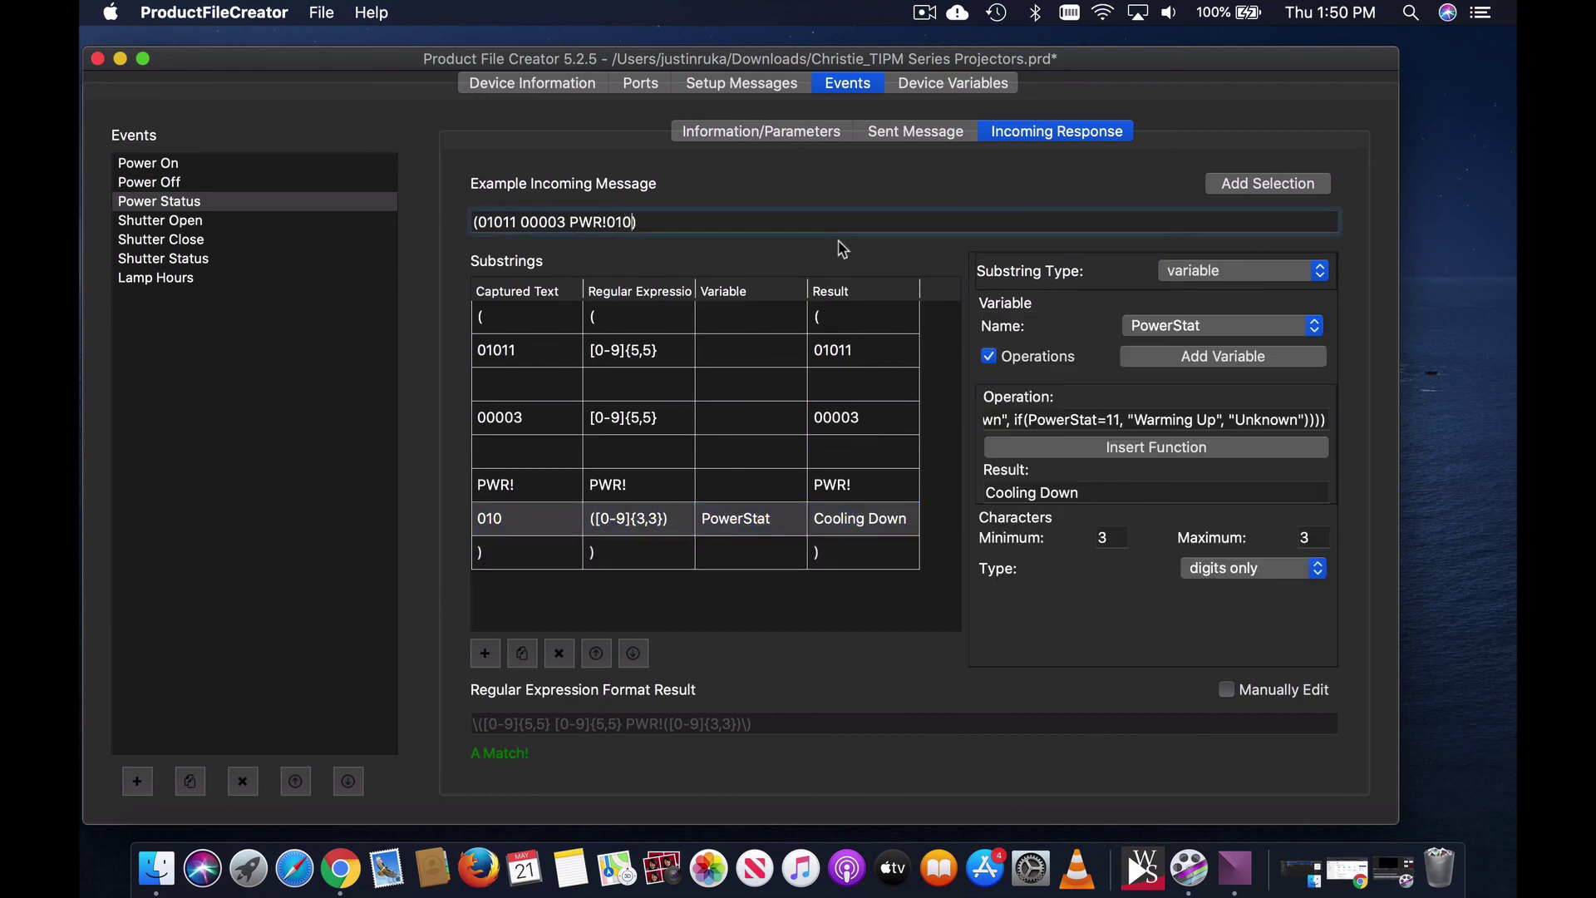